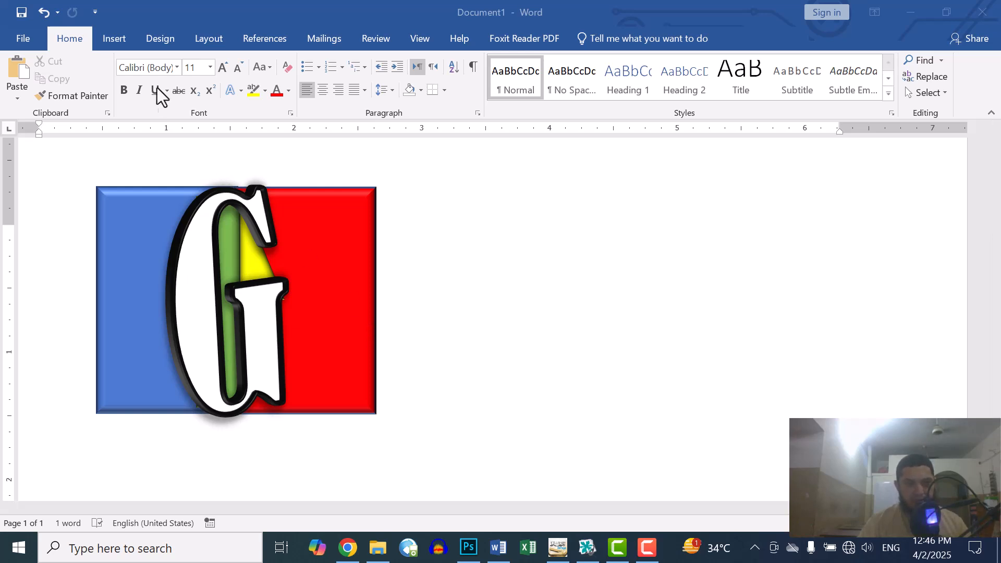
- Draw a rectangle beside the finished G logo, sized 1.59" high and 0.9" wide
{"action": "left_click", "coordinate": [107, 38]}
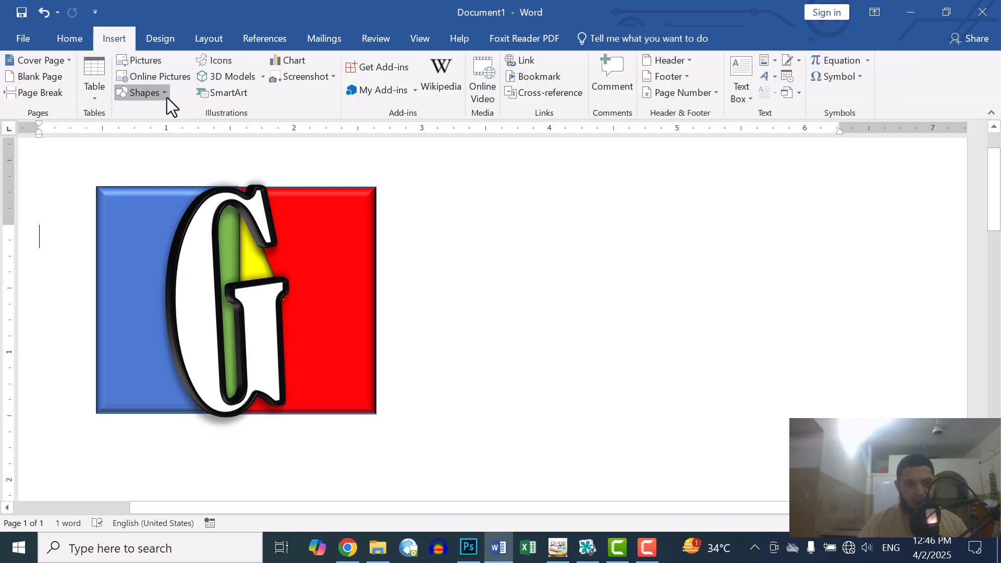
{"action": "left_click", "coordinate": [145, 93]}
{"action": "left_click", "coordinate": [169, 126]}
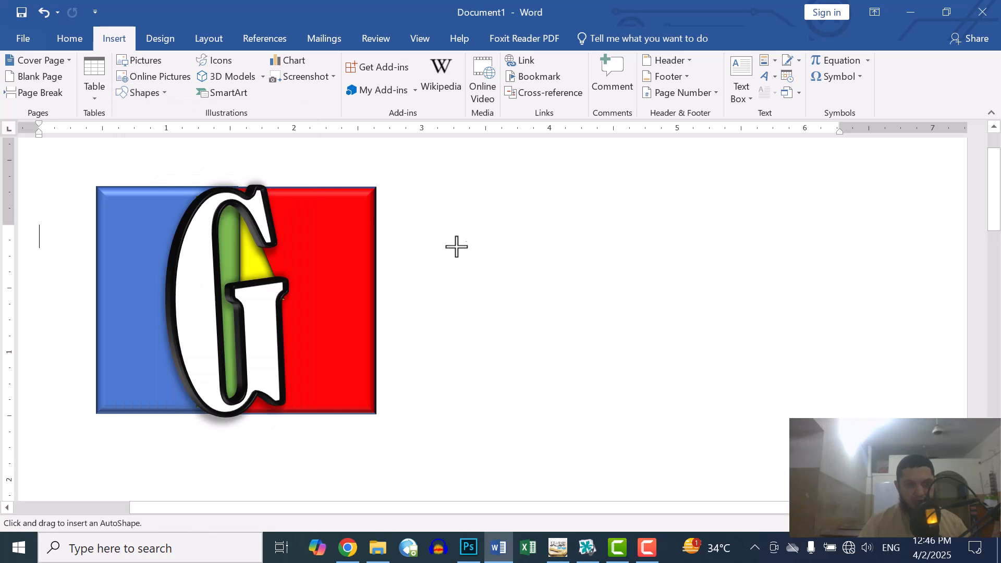
{"action": "mouse_move", "coordinate": [475, 190]}
{"action": "left_mouse_down"}
{"action": "mouse_move", "coordinate": [617, 420]}
{"action": "mouse_move", "coordinate": [609, 411]}
{"action": "left_mouse_up"}
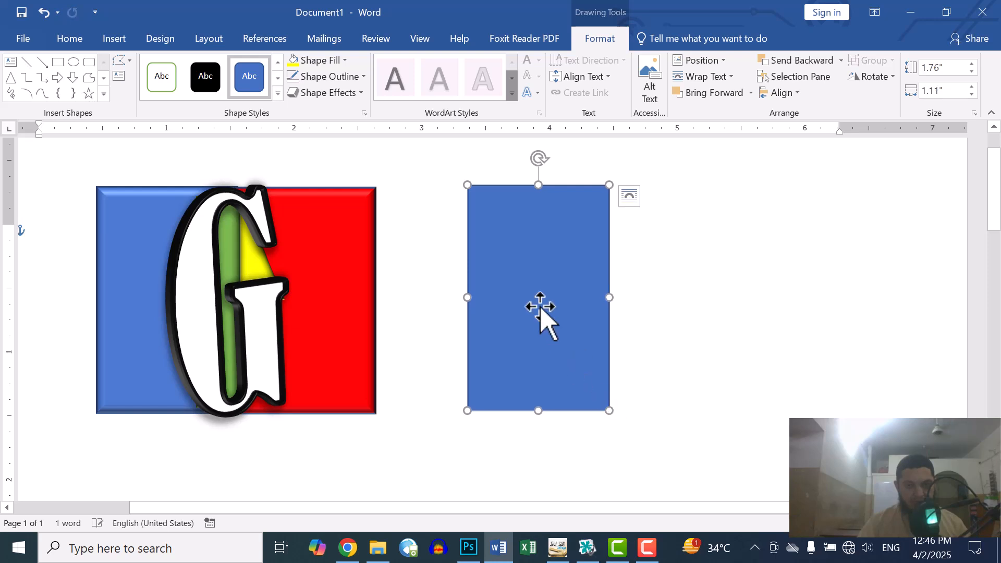
{"action": "left_click_drag", "start_coordinate": [538, 304], "coordinate": [517, 298]}
{"action": "left_click_drag", "start_coordinate": [588, 406], "coordinate": [561, 384]}
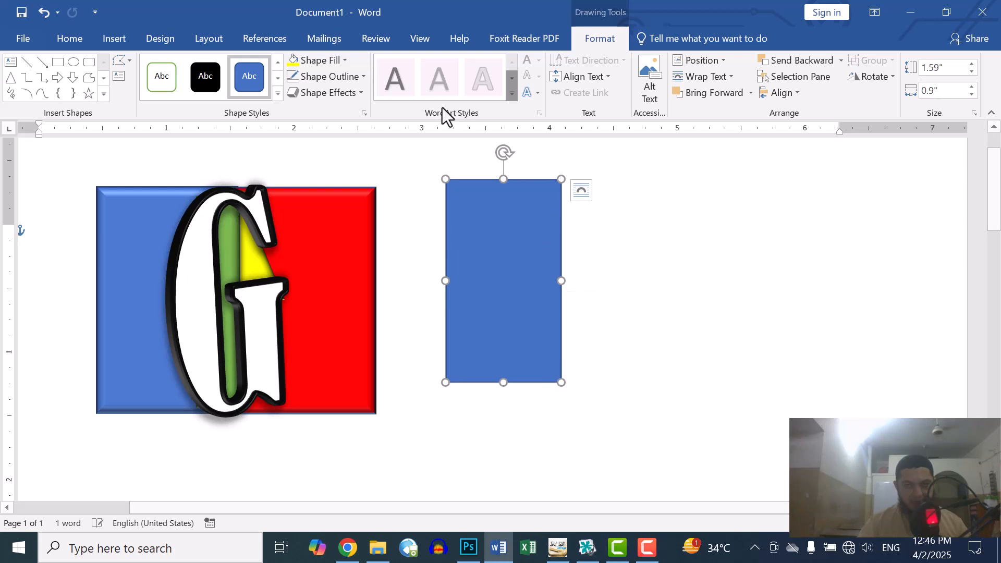
- Apply the fourth bevel preset of the first row to the new rectangle
{"action": "left_click", "coordinate": [346, 91]}
{"action": "mouse_move", "coordinate": [360, 277]}
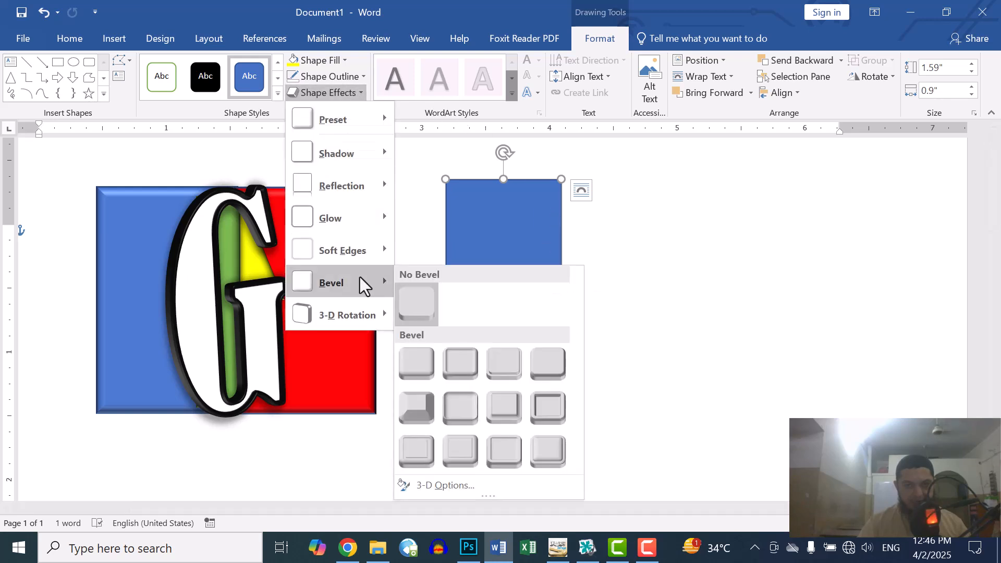
{"action": "left_click", "coordinate": [558, 368]}
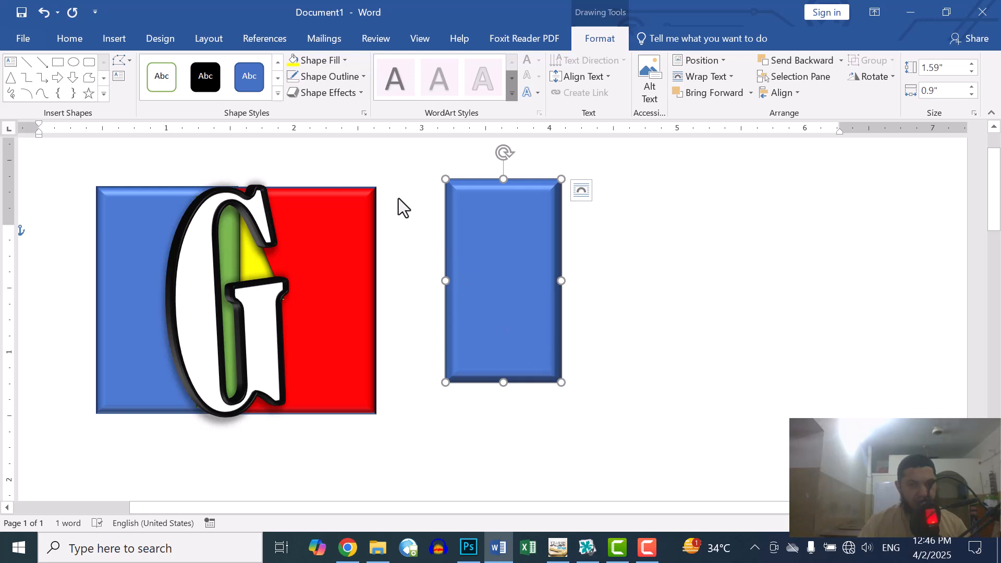
- Remove the outline from the beveled rectangle
{"action": "left_click", "coordinate": [354, 77]}
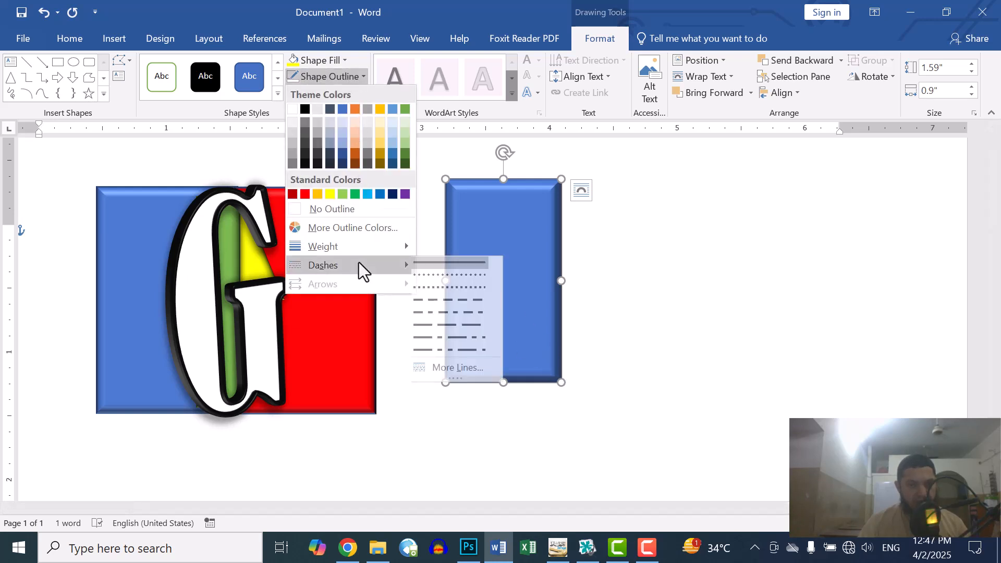
{"action": "left_click", "coordinate": [453, 302]}
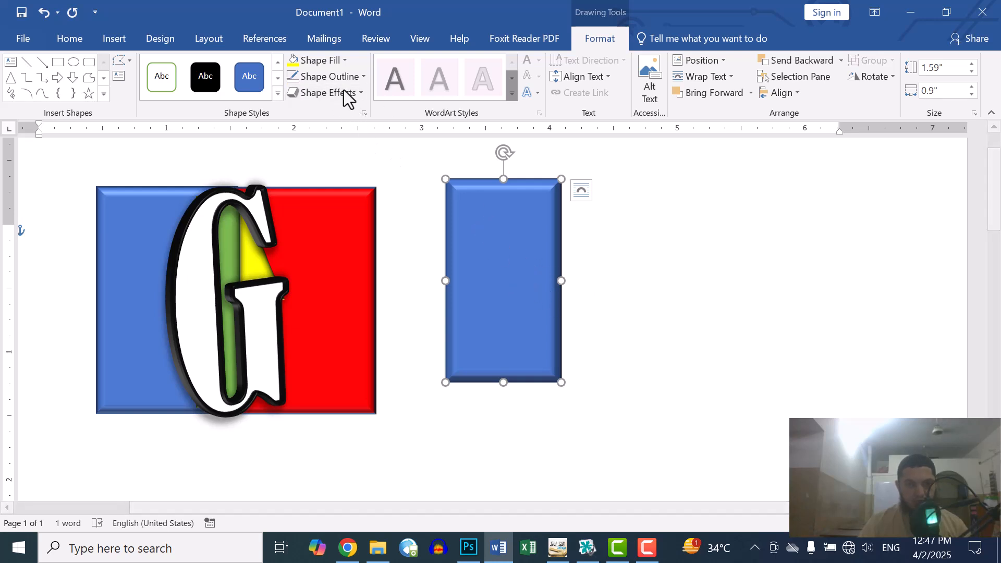
{"action": "left_click", "coordinate": [328, 60]}
{"action": "left_click", "coordinate": [329, 60]}
{"action": "left_click", "coordinate": [328, 76]}
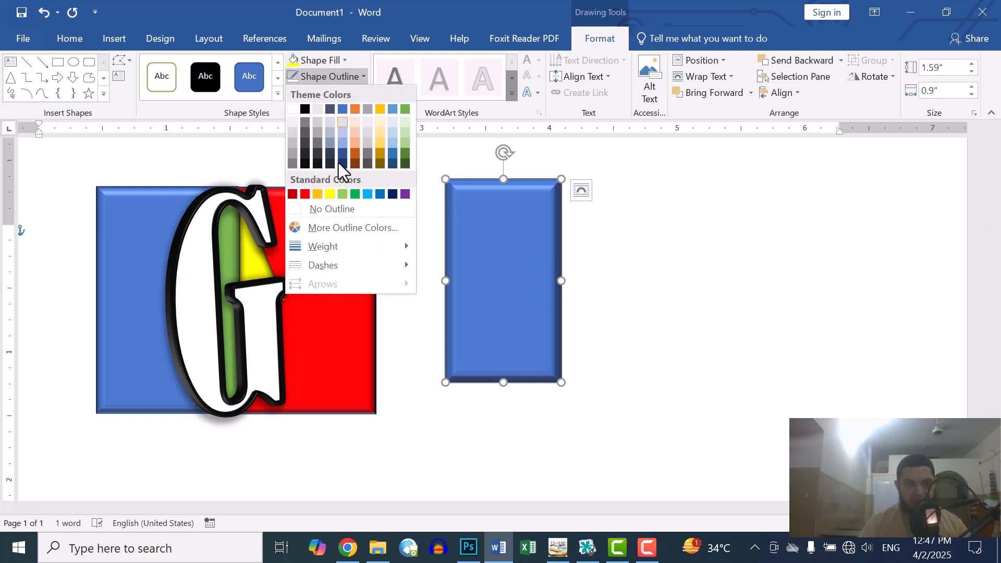
{"action": "left_click", "coordinate": [318, 211]}
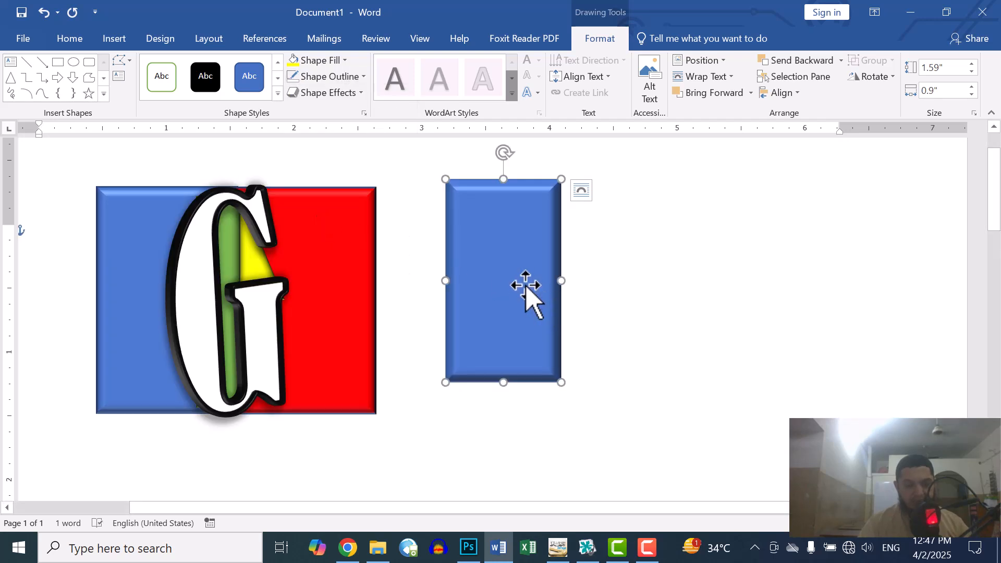
- Duplicate the beveled blue rectangle and place the copy directly against its right edge
{"action": "left_click_drag", "start_coordinate": [528, 292], "coordinate": [617, 264]}
{"action": "left_click", "coordinate": [704, 339]}
{"action": "left_click", "coordinate": [579, 240]}
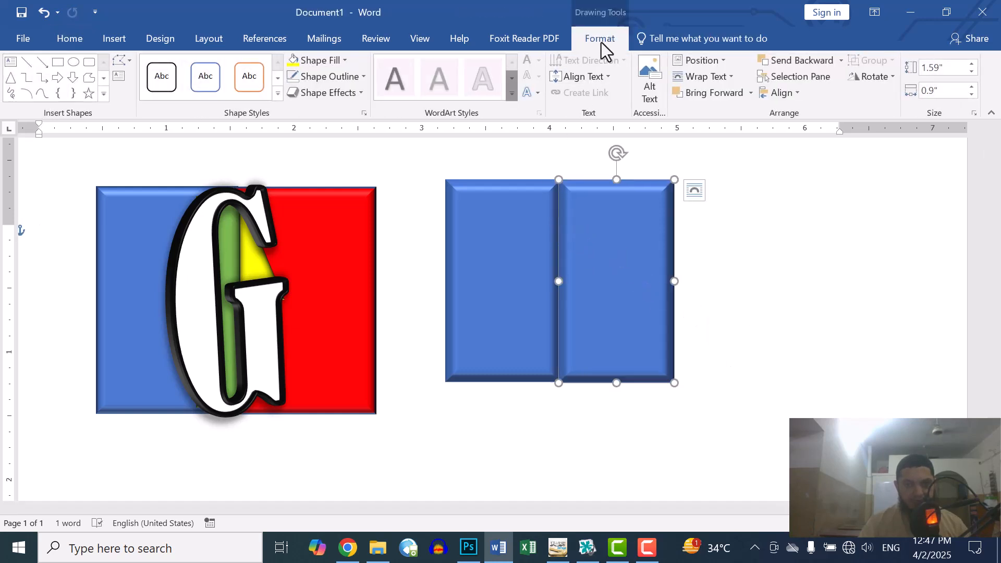
{"action": "left_click", "coordinate": [769, 258]}
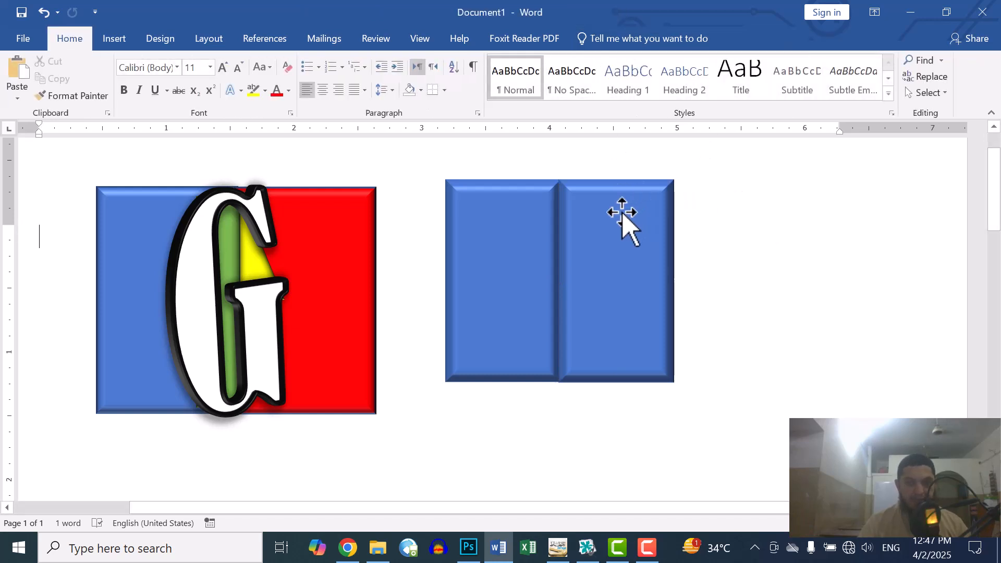
- Fill the duplicated right-hand rectangle with the standard red color
{"action": "left_click", "coordinate": [628, 189]}
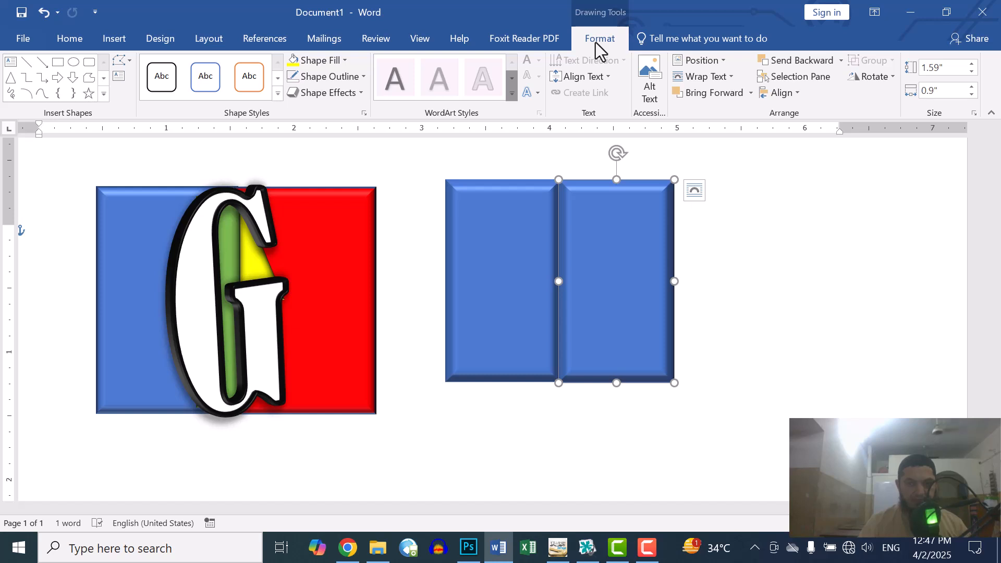
{"action": "left_click", "coordinate": [338, 64]}
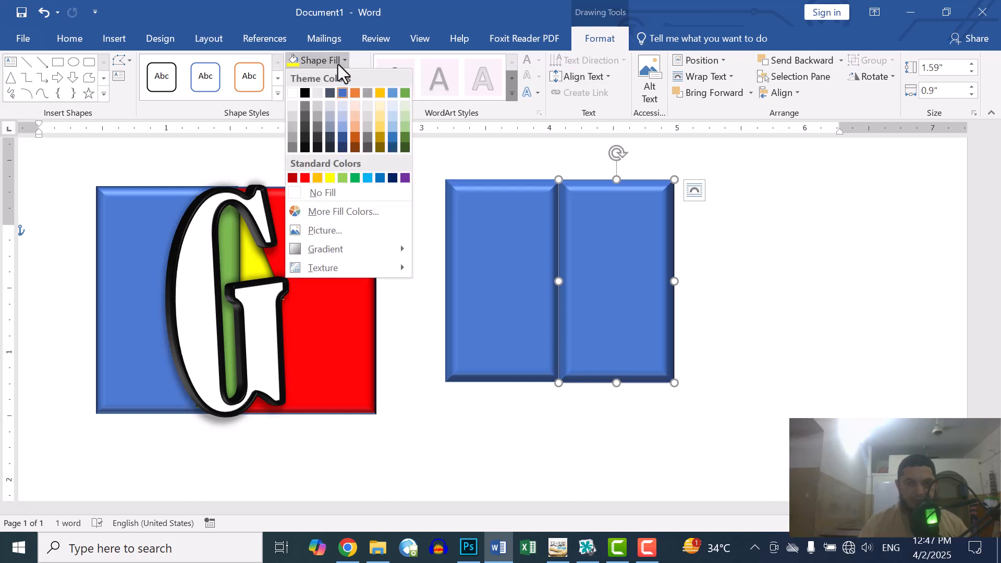
{"action": "left_click", "coordinate": [305, 178]}
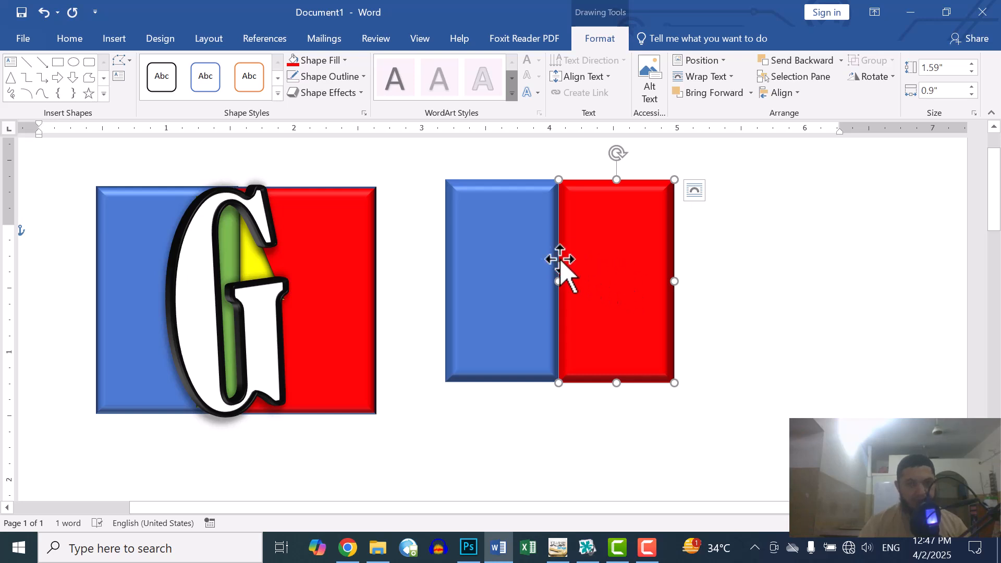
{"action": "left_click", "coordinate": [521, 252]}
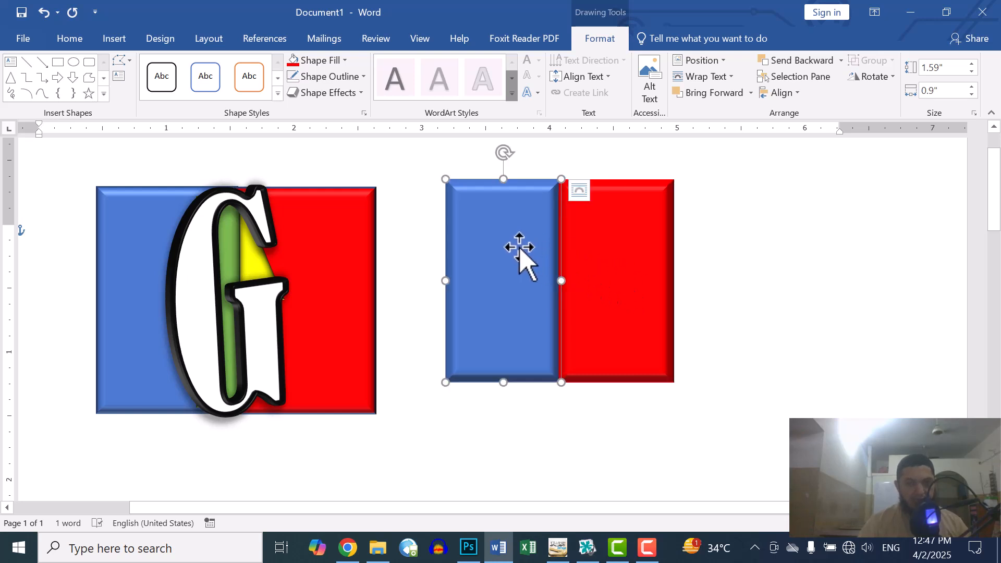
{"action": "left_click", "coordinate": [347, 78]}
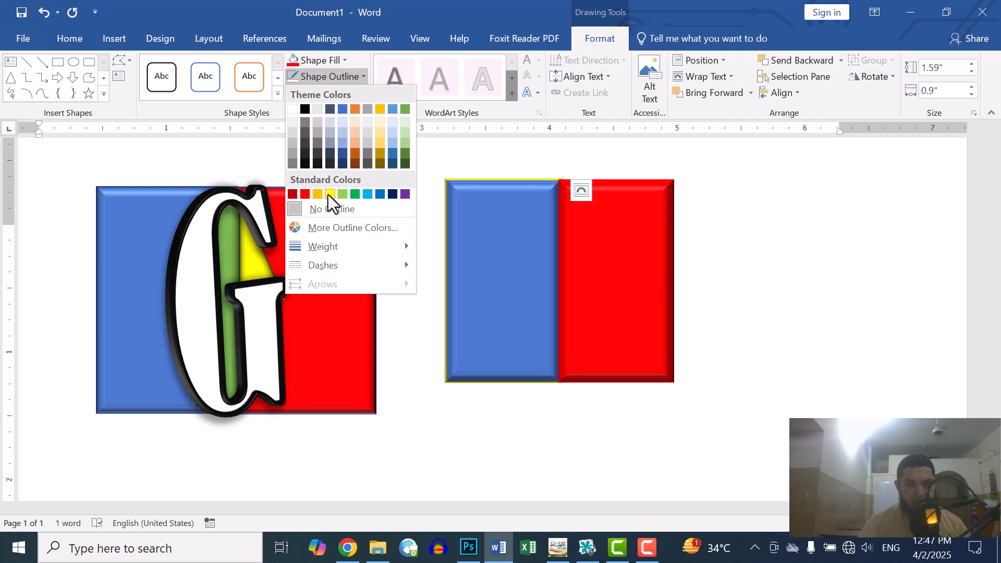
{"action": "left_click", "coordinate": [746, 331]}
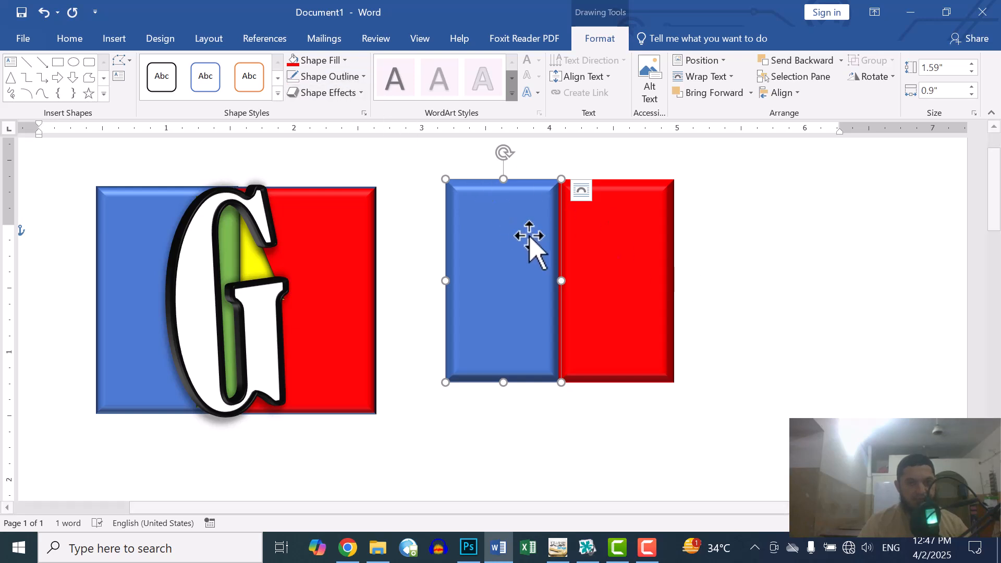
{"action": "left_click", "coordinate": [633, 280]}
{"action": "left_click", "coordinate": [798, 304]}
- Insert WordArt in the plain black first style with the text "G"
{"action": "scroll", "coordinate": [172, 172], "scroll_direction": "down", "scroll_amount": 3}
{"action": "left_click", "coordinate": [110, 38]}
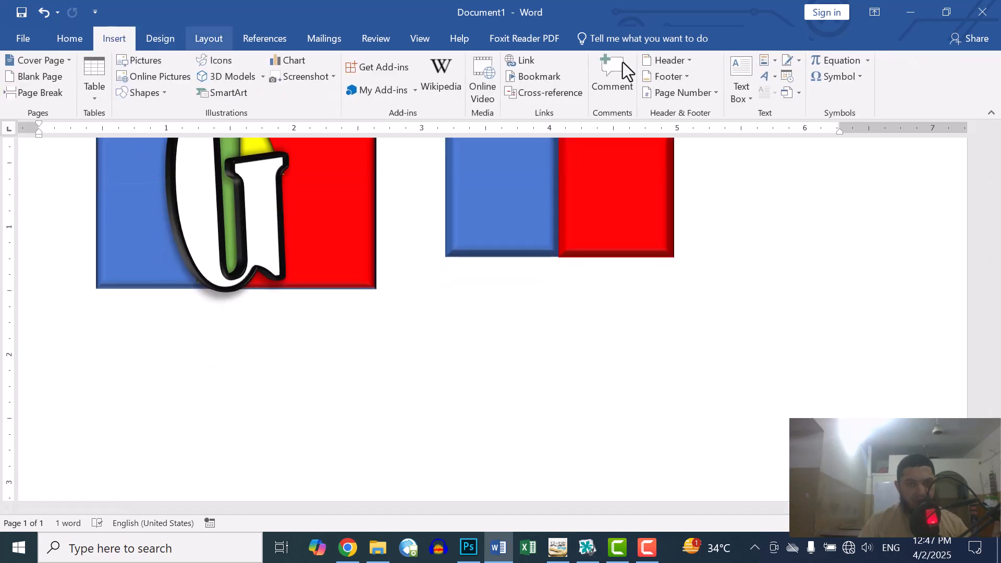
{"action": "left_click", "coordinate": [766, 76]}
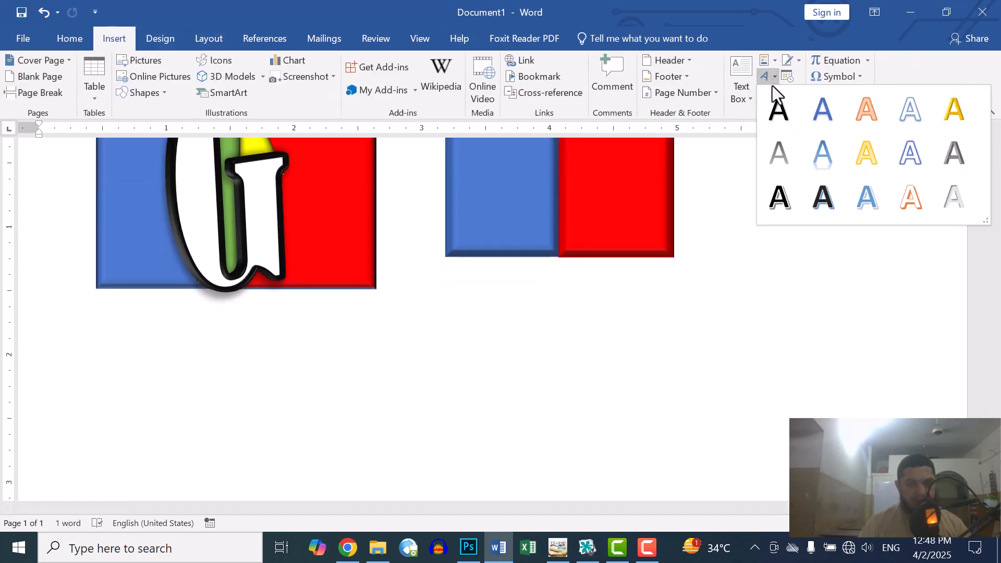
{"action": "left_click", "coordinate": [780, 110]}
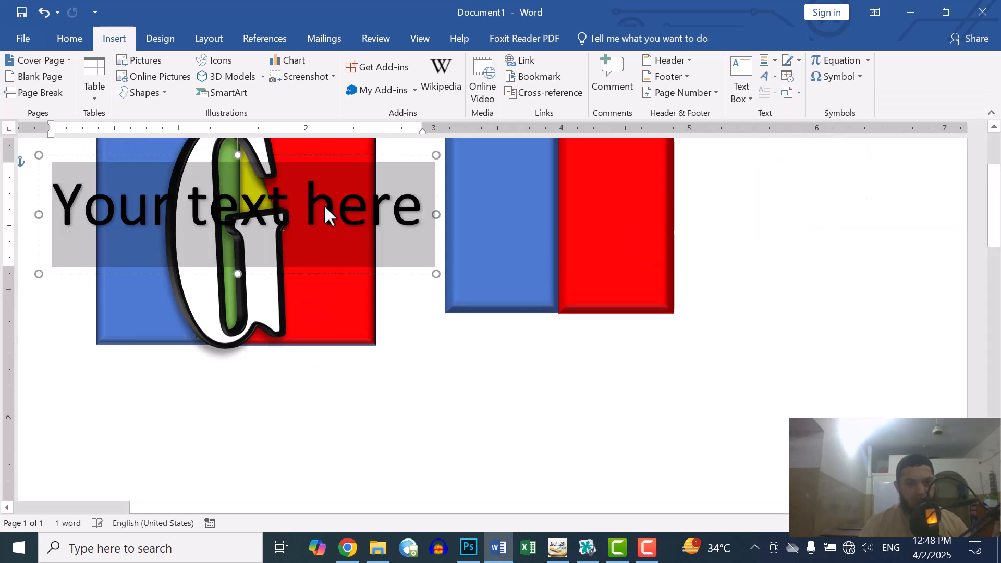
{"action": "type", "text": "G"}
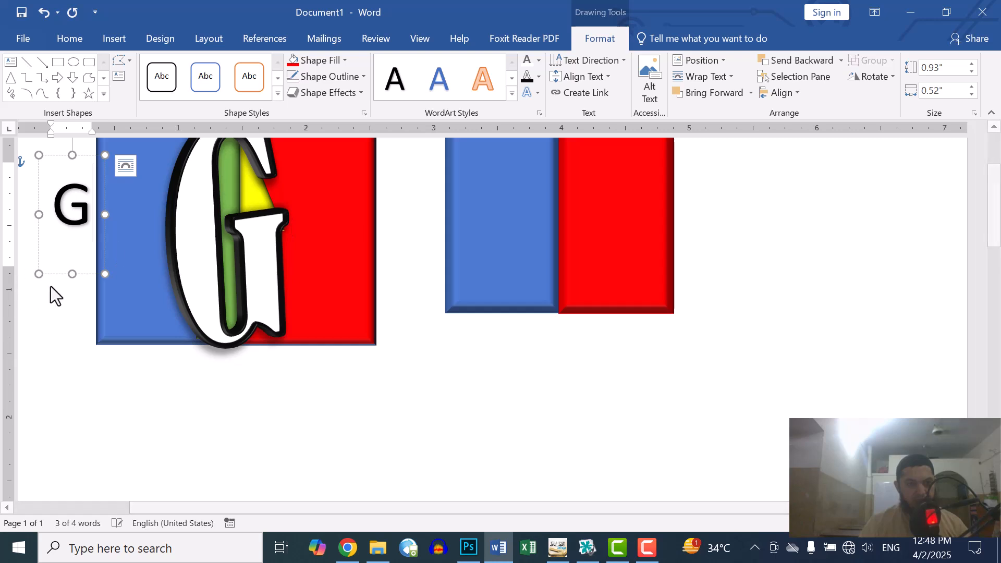
- Enlarge the WordArt box to 1.93" high by 2.75" wide and move it down and right of its original spot
{"action": "left_click_drag", "start_coordinate": [103, 271], "coordinate": [390, 401]}
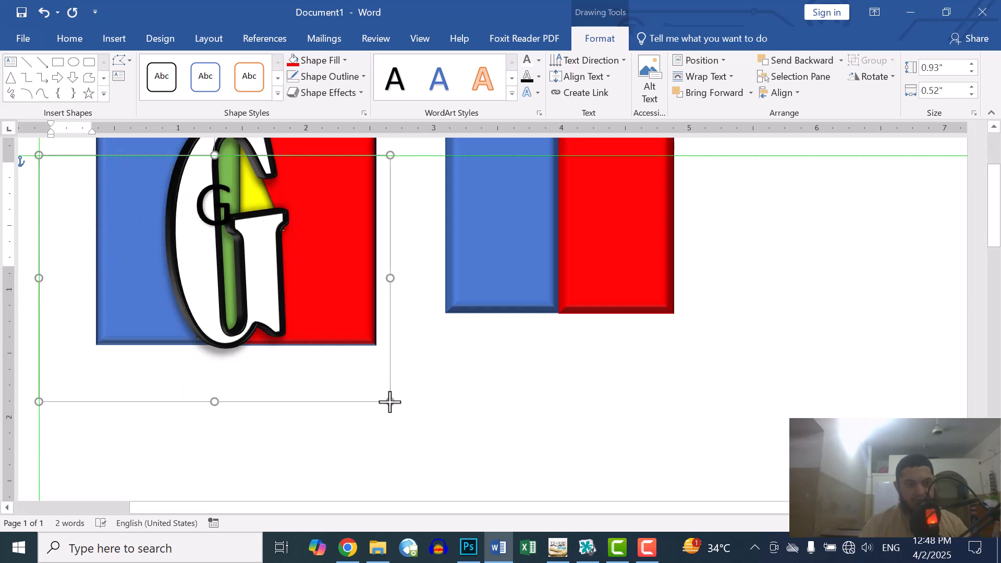
{"action": "double_click", "coordinate": [201, 207]}
{"action": "left_click_drag", "start_coordinate": [308, 412], "coordinate": [549, 492]}
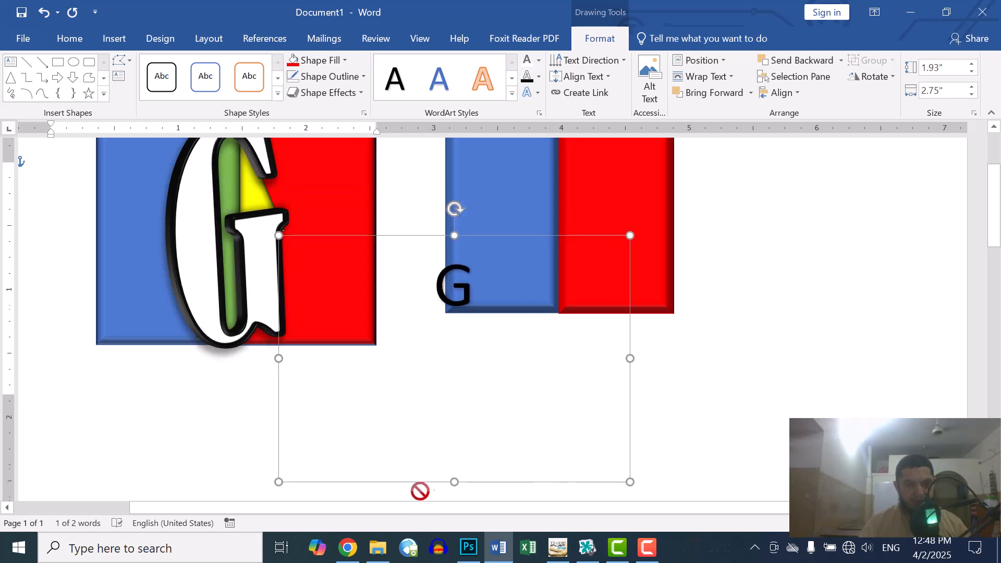
{"action": "left_click_drag", "start_coordinate": [421, 497], "coordinate": [420, 487]}
- Change the font of the WordArt letter G to Bernard MT Condensed
{"action": "double_click", "coordinate": [346, 301]}
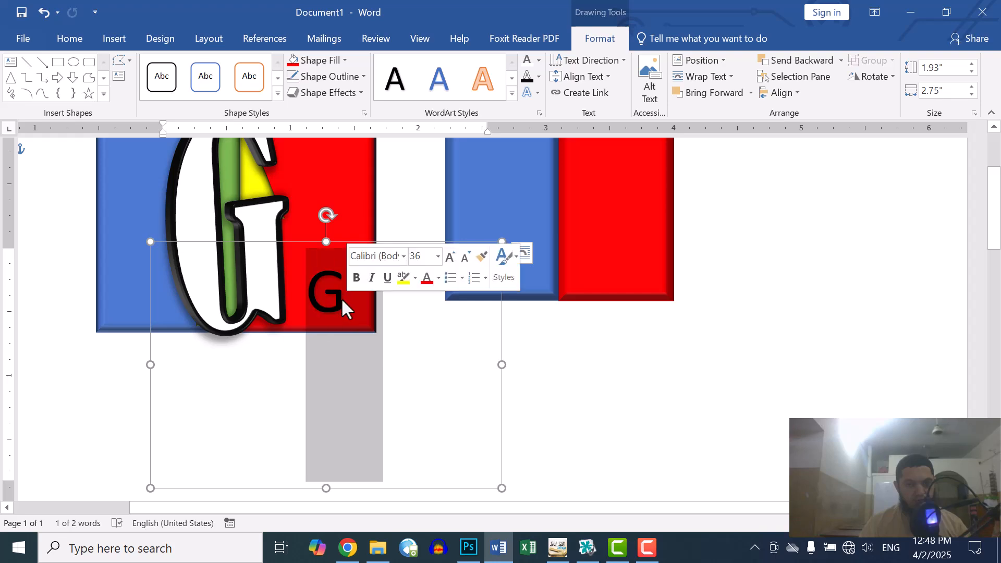
{"action": "left_click", "coordinate": [70, 37]}
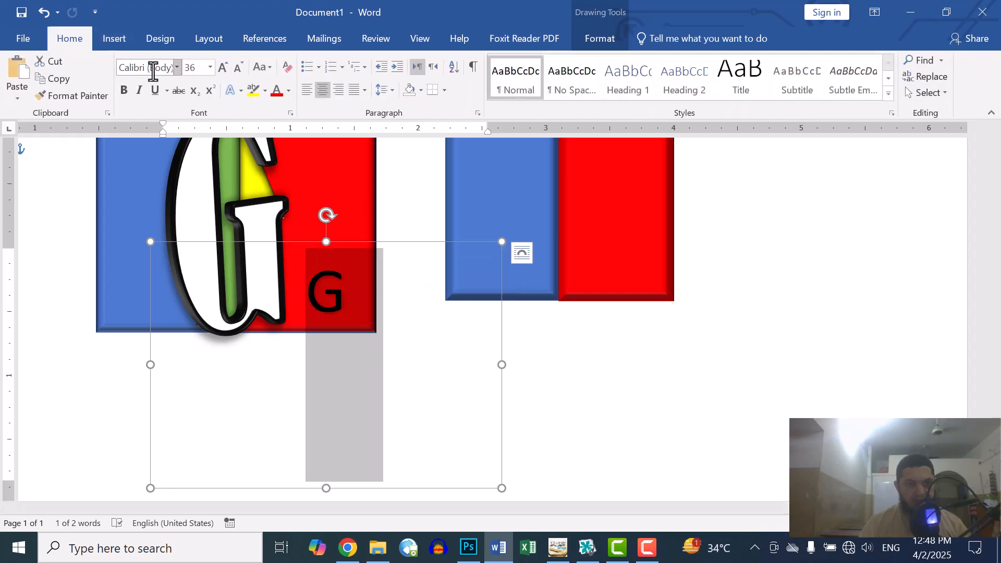
{"action": "left_click", "coordinate": [177, 73]}
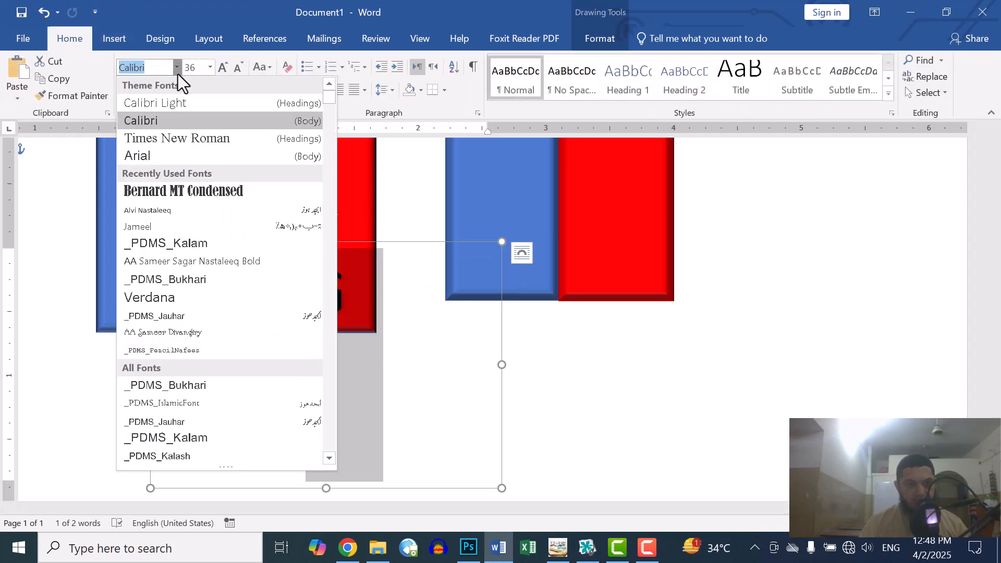
{"action": "left_click", "coordinate": [223, 189]}
- Increase the font size of the WordArt letter G to 110 pt
{"action": "key", "text": "ctrl+bracketright"}
{"action": "key", "text": "ctrl+bracketright"}
{"action": "key", "text": "ctrl+bracketright"}
{"action": "key", "text": "ctrl+bracketright"}
{"action": "key", "text": "ctrl+bracketright"}
{"action": "key", "text": "ctrl+bracketright"}
{"action": "key", "text": "ctrl+bracketright"}
{"action": "key", "text": "ctrl+bracketright"}
{"action": "key", "text": "ctrl+bracketright"}
{"action": "key", "text": "ctrl+bracketright"}
{"action": "key", "text": "ctrl+bracketright"}
{"action": "key", "text": "ctrl+bracketright"}
{"action": "key", "text": "ctrl+bracketright"}
{"action": "key", "text": "ctrl+bracketright"}
{"action": "key", "text": "ctrl+bracketright"}
{"action": "key", "text": "ctrl+bracketright"}
{"action": "key", "text": "ctrl+bracketright"}
{"action": "key", "text": "ctrl+bracketright"}
{"action": "key", "text": "ctrl+bracketright"}
{"action": "key", "text": "ctrl+bracketright"}
{"action": "key", "text": "ctrl+bracketright"}
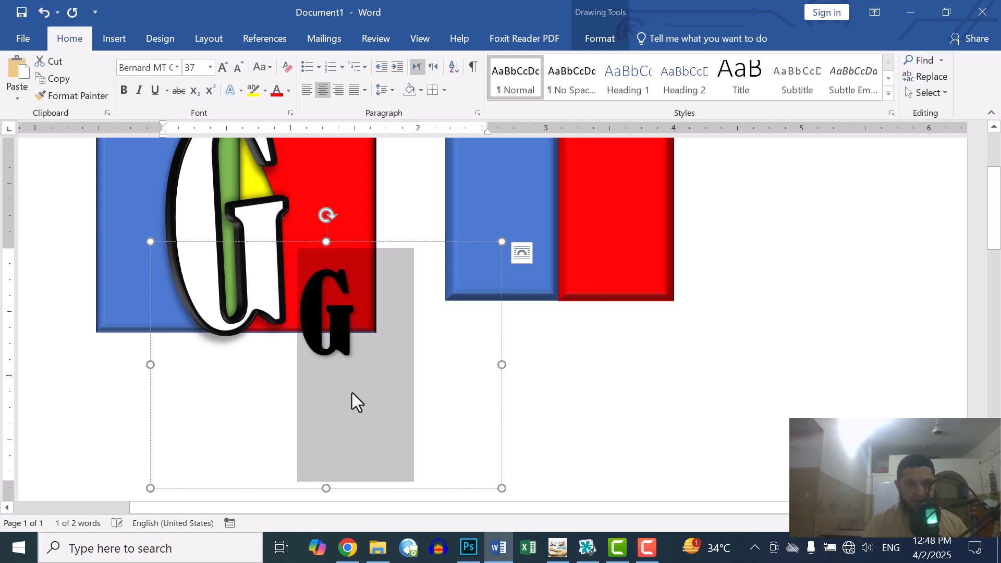
{"action": "key", "text": "ctrl+bracketright"}
{"action": "key", "text": "ctrl+bracketright"}
{"action": "key", "text": "ctrl+bracketright"}
{"action": "key", "text": "ctrl+bracketright"}
{"action": "key", "text": "ctrl+bracketright"}
{"action": "key", "text": "ctrl+bracketright"}
{"action": "key", "text": "ctrl+bracketright"}
{"action": "key", "text": "ctrl+bracketright"}
{"action": "key", "text": "ctrl+bracketright"}
{"action": "key", "text": "ctrl+bracketright"}
{"action": "key", "text": "ctrl+bracketright"}
{"action": "key", "text": "ctrl+bracketright"}
{"action": "key", "text": "ctrl+bracketright"}
{"action": "key", "text": "ctrl+bracketright"}
{"action": "key", "text": "ctrl+bracketright"}
{"action": "key", "text": "ctrl+bracketright"}
{"action": "key", "text": "ctrl+bracketright"}
{"action": "key", "text": "ctrl+bracketright"}
{"action": "key", "text": "ctrl+bracketright"}
{"action": "key", "text": "ctrl+bracketright"}
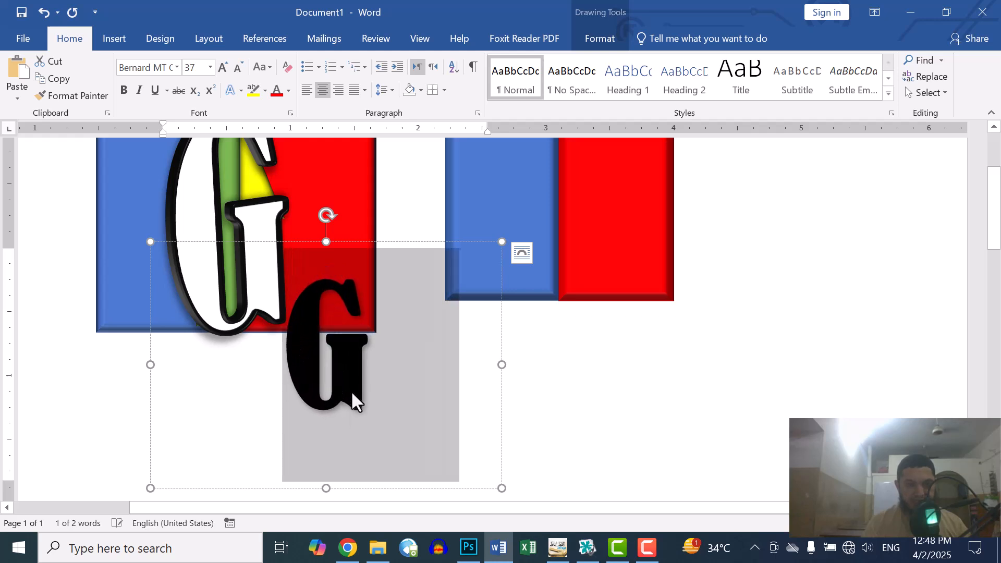
{"action": "left_click", "coordinate": [223, 67]}
{"action": "left_click", "coordinate": [222, 67]}
{"action": "left_click", "coordinate": [238, 67]}
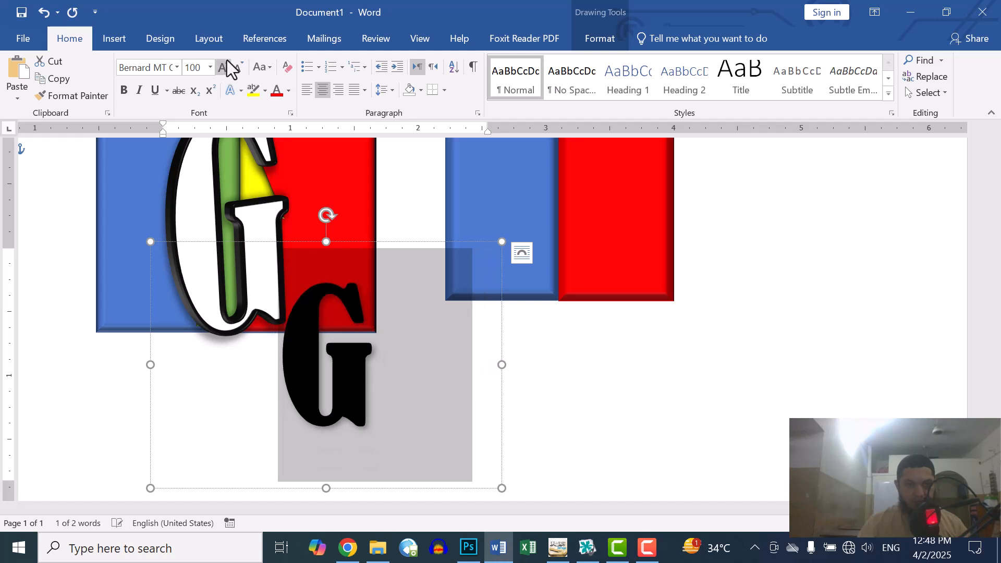
- Move the WordArt G over the seam between the new blue and red rectangles
{"action": "scroll", "coordinate": [458, 257], "scroll_direction": "up", "scroll_amount": 3}
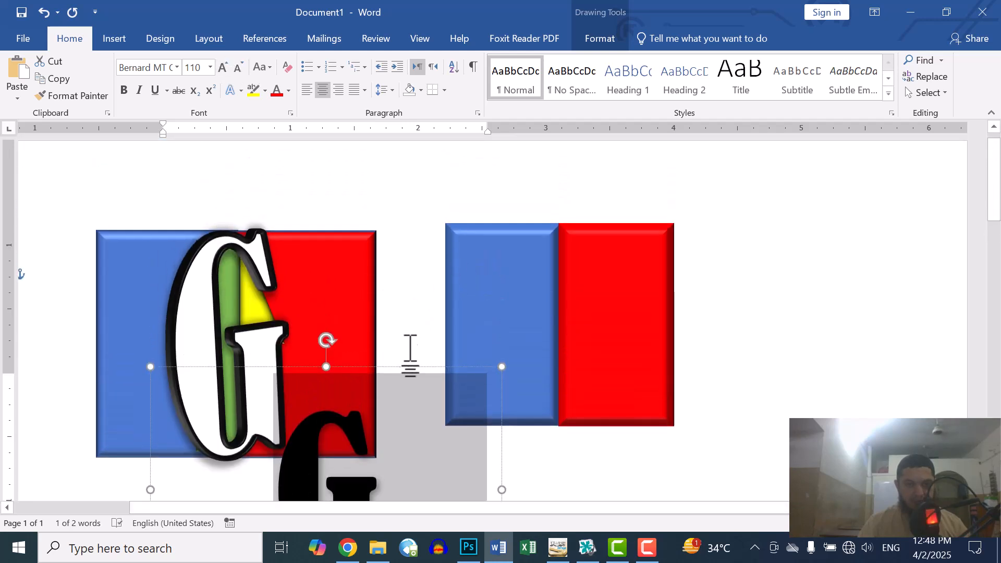
{"action": "key", "text": "Escape"}
{"action": "left_click_drag", "start_coordinate": [617, 285], "coordinate": [626, 182]}
{"action": "left_click", "coordinate": [542, 322]}
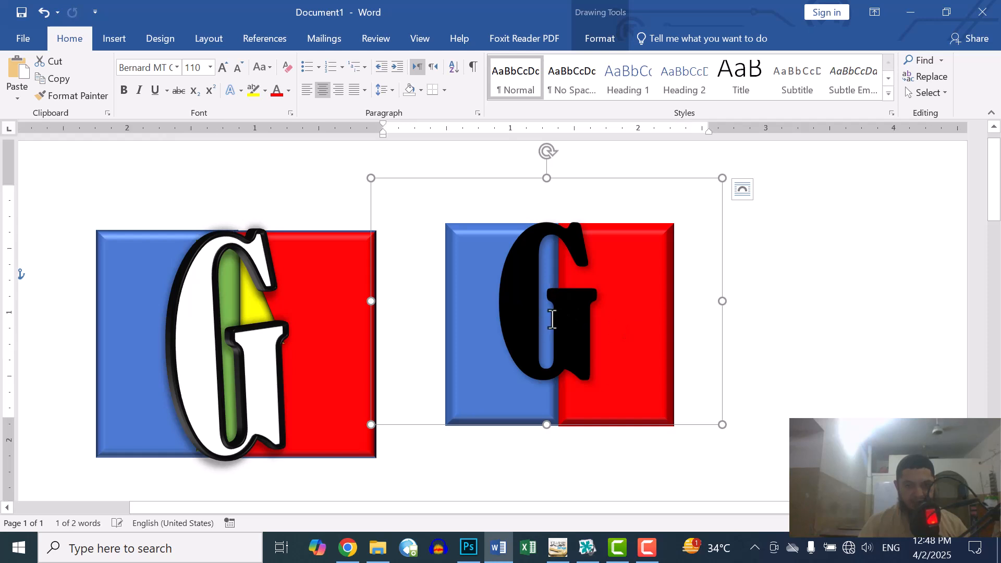
- Enlarge the WordArt box around the G and set the letter's font size to 138 pt
{"action": "left_click_drag", "start_coordinate": [726, 425], "coordinate": [773, 464]}
{"action": "key", "text": "ctrl+]"}
{"action": "key", "text": "ctrl+]"}
{"action": "key", "text": "ctrl+]"}
{"action": "key", "text": "ctrl+]"}
{"action": "key", "text": "ctrl+]"}
{"action": "key", "text": "ctrl+]"}
{"action": "key", "text": "ctrl+]"}
{"action": "key", "text": "ctrl+]"}
{"action": "key", "text": "ctrl+]"}
{"action": "key", "text": "ctrl+]"}
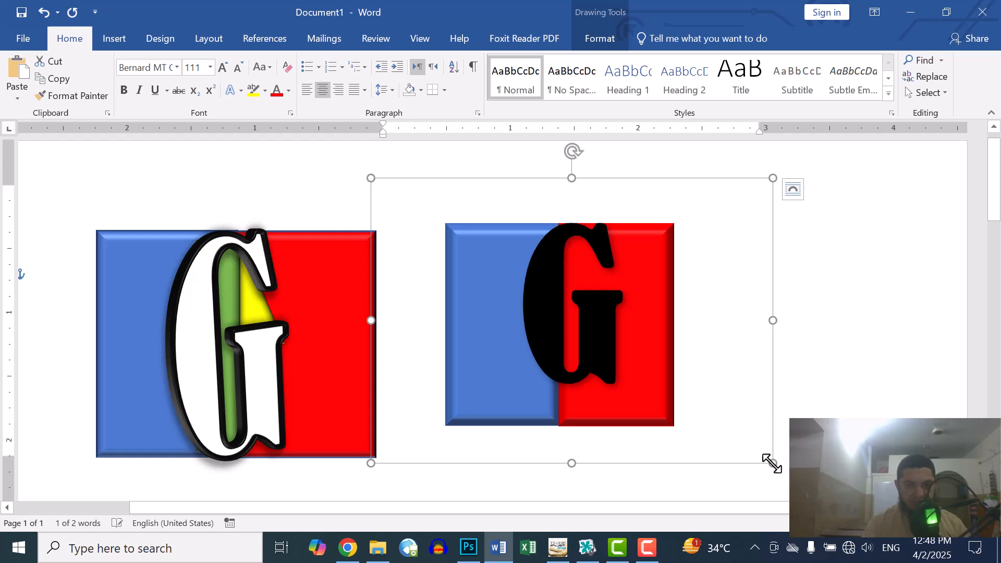
{"action": "key", "text": "ctrl+]"}
{"action": "key", "text": "ctrl+]"}
{"action": "key", "text": "ctrl+]"}
{"action": "key", "text": "ctrl+]"}
{"action": "key", "text": "ctrl+]"}
{"action": "key", "text": "ctrl+]"}
{"action": "key", "text": "ctrl+]"}
{"action": "key", "text": "ctrl+]"}
{"action": "key", "text": "ctrl+]"}
{"action": "key", "text": "ctrl+]"}
{"action": "key", "text": "ctrl+]"}
{"action": "key", "text": "ctrl+]"}
{"action": "key", "text": "ctrl+]"}
{"action": "key", "text": "ctrl+]"}
{"action": "key", "text": "ctrl+]"}
{"action": "key", "text": "ctrl+]"}
{"action": "key", "text": "ctrl+]"}
{"action": "key", "text": "ctrl+]"}
{"action": "key", "text": "ctrl+]"}
{"action": "key", "text": "ctrl+]"}
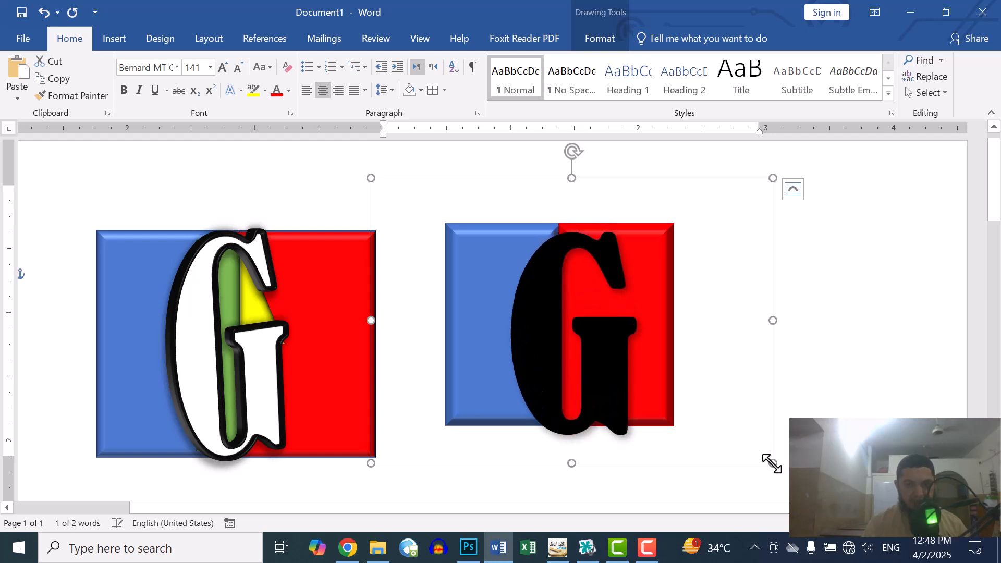
{"action": "key", "text": "ctrl+["}
{"action": "key", "text": "ctrl+["}
{"action": "key", "text": "ctrl+["}
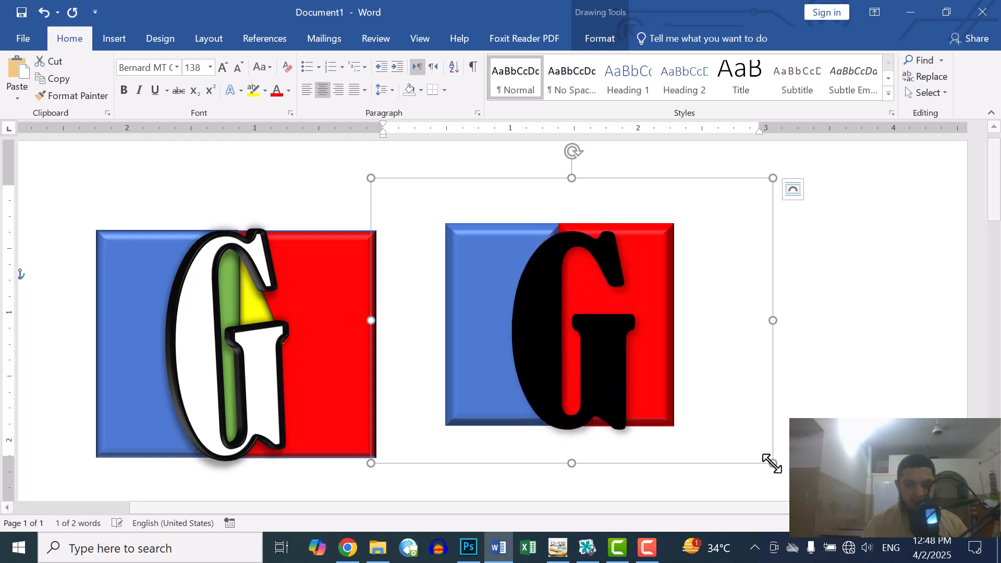
- Shift the WordArt G slightly left so it straddles the seam between the blue and red rectangles
{"action": "left_click_drag", "start_coordinate": [615, 463], "coordinate": [587, 458]}
{"action": "left_click", "coordinate": [587, 464]}
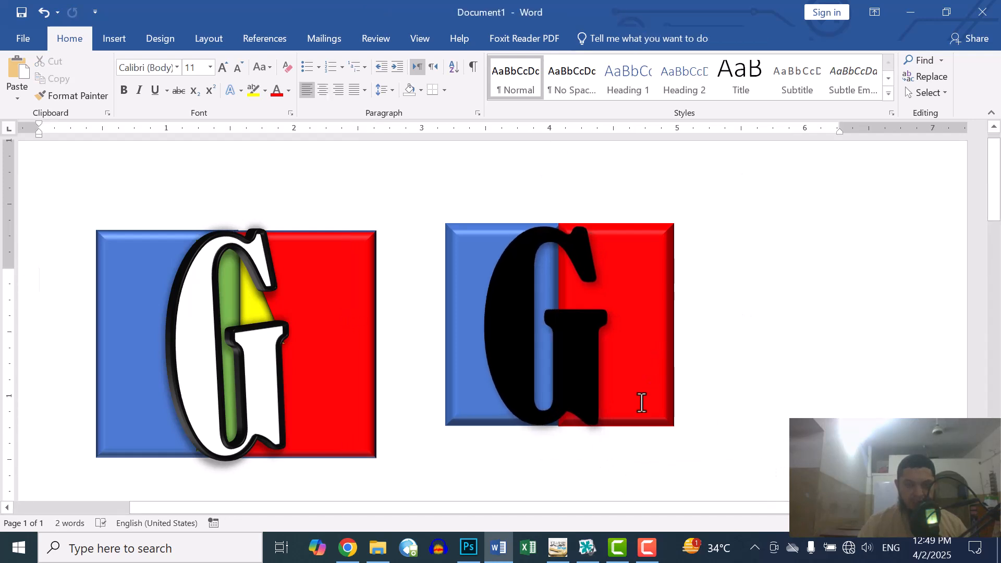
- Try a Perspective 3-D rotation text effect on the WordArt G
{"action": "left_click", "coordinate": [557, 350]}
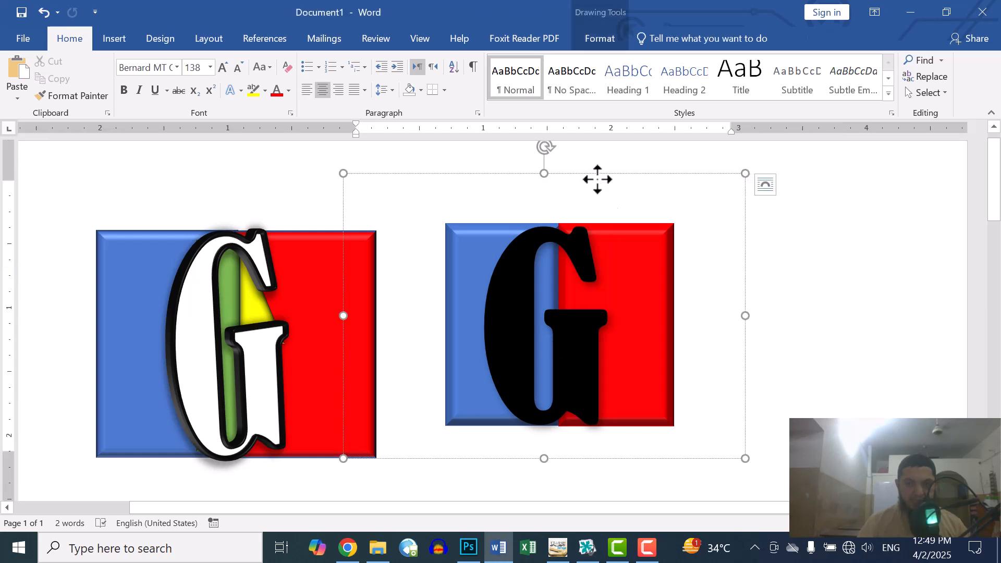
{"action": "left_click", "coordinate": [609, 40]}
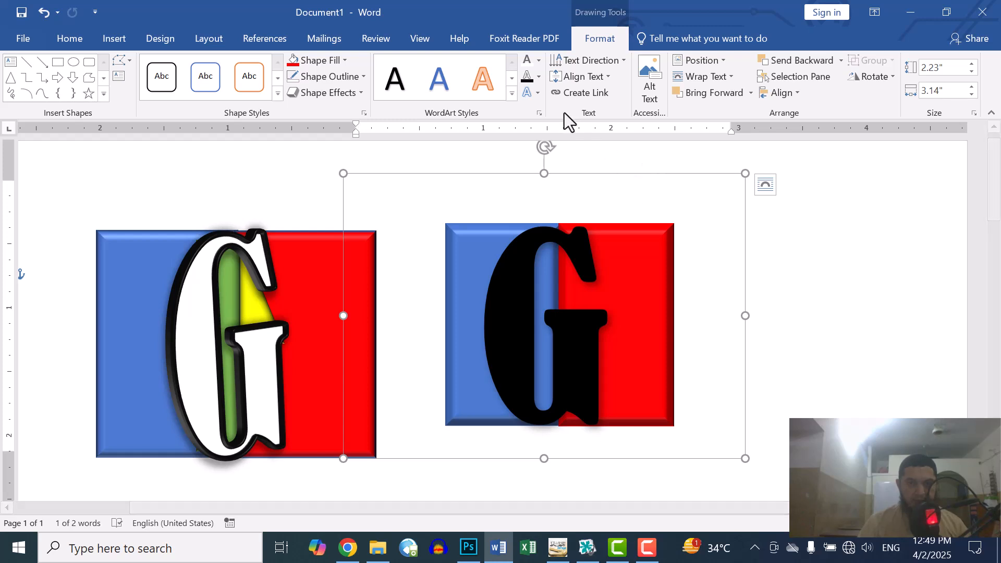
{"action": "left_click", "coordinate": [538, 95]}
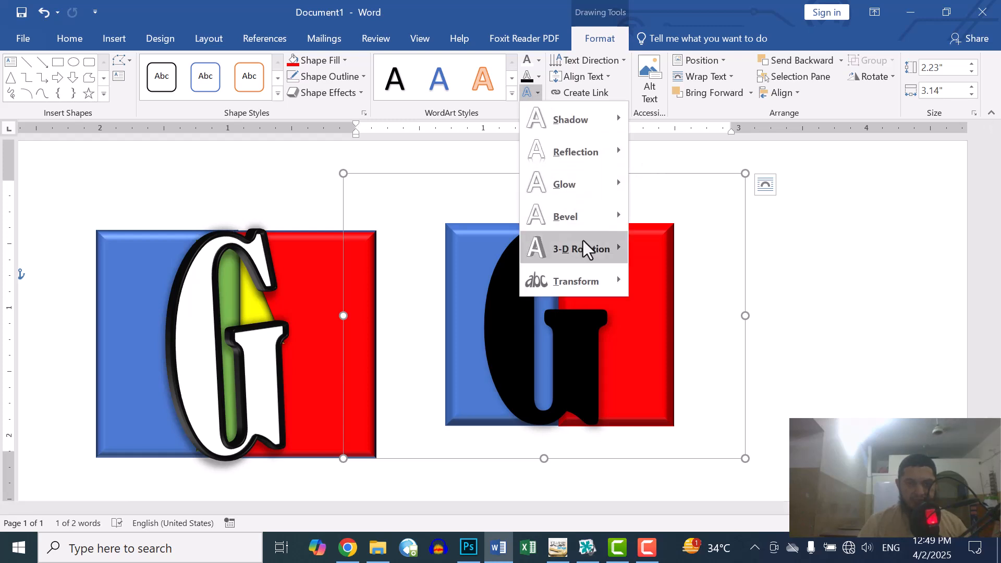
{"action": "mouse_move", "coordinate": [610, 250]}
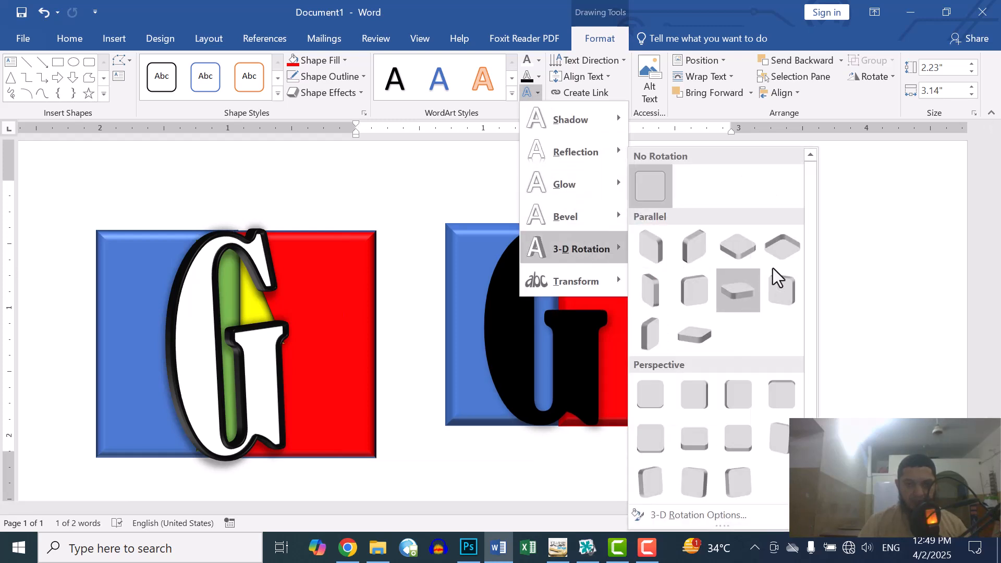
{"action": "left_click", "coordinate": [697, 407]}
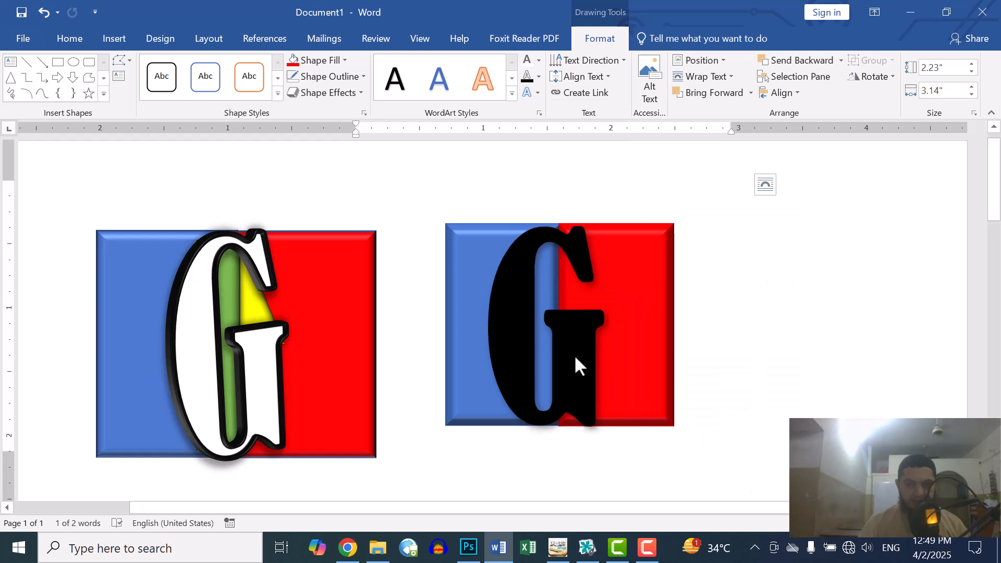
- Try a Parallel 3-D rotation text effect on the selected letter G
{"action": "double_click", "coordinate": [575, 358]}
{"action": "double_click", "coordinate": [550, 340]}
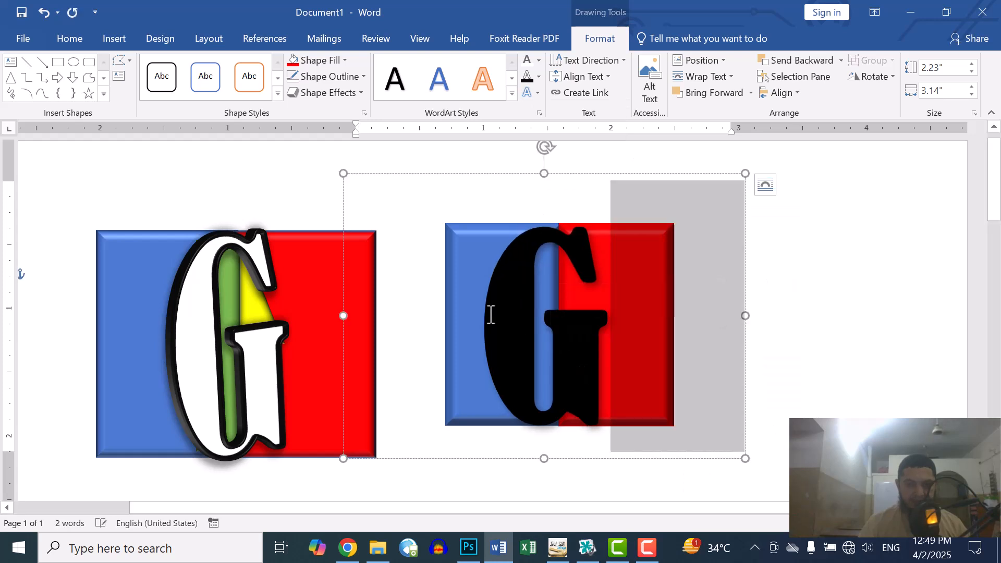
{"action": "left_click", "coordinate": [491, 316]}
{"action": "double_click", "coordinate": [539, 325]}
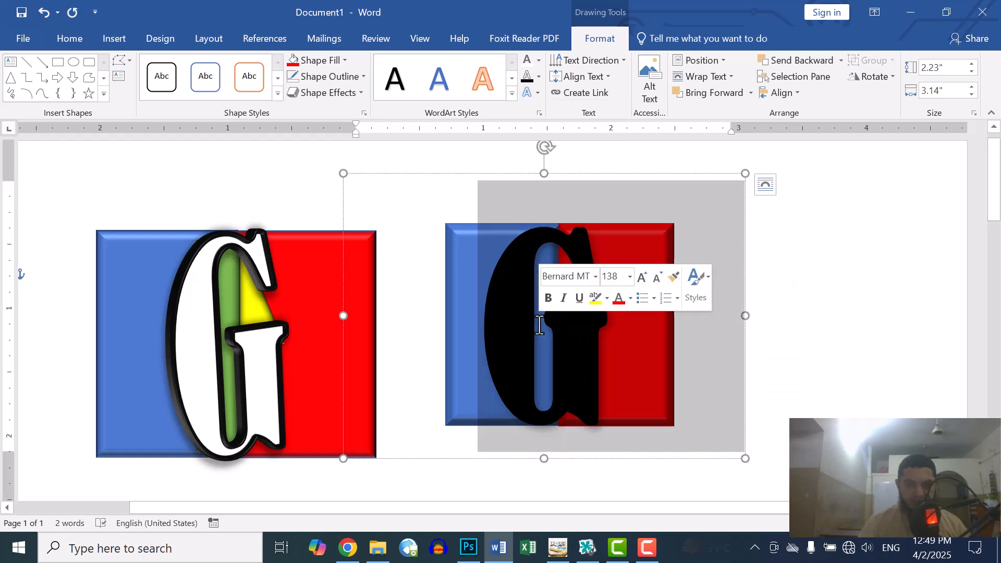
{"action": "left_click", "coordinate": [538, 94]}
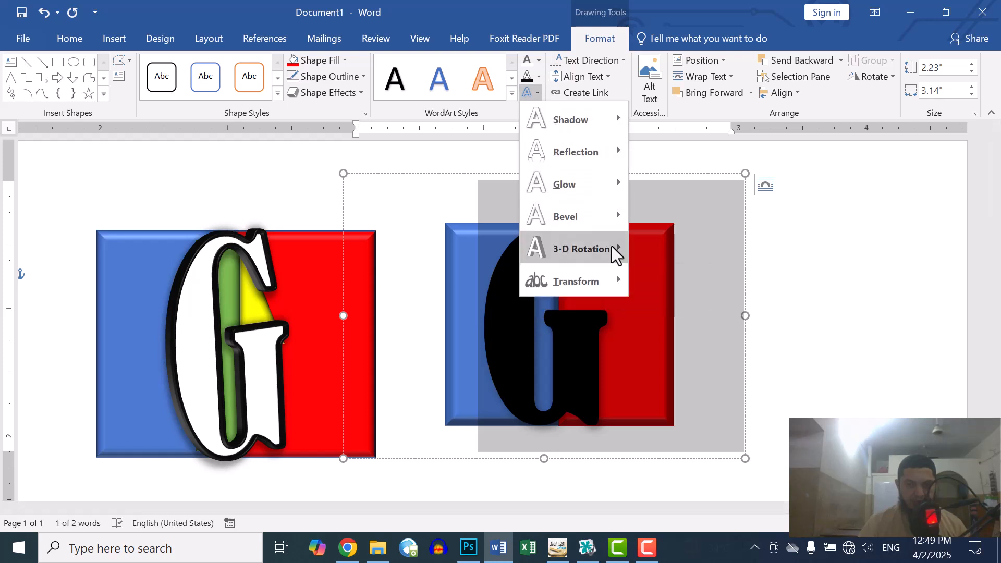
{"action": "mouse_move", "coordinate": [618, 253]}
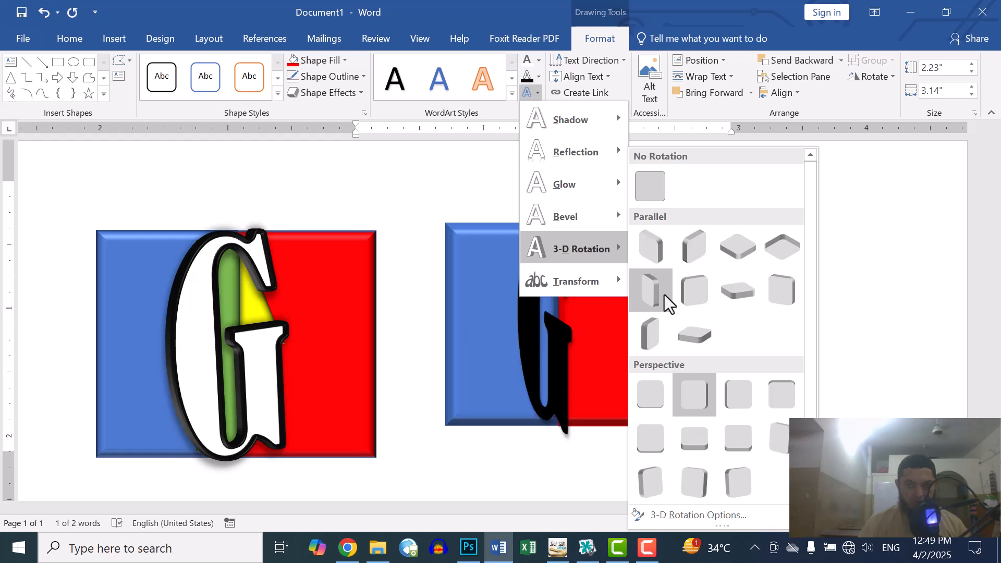
{"action": "left_click", "coordinate": [684, 254]}
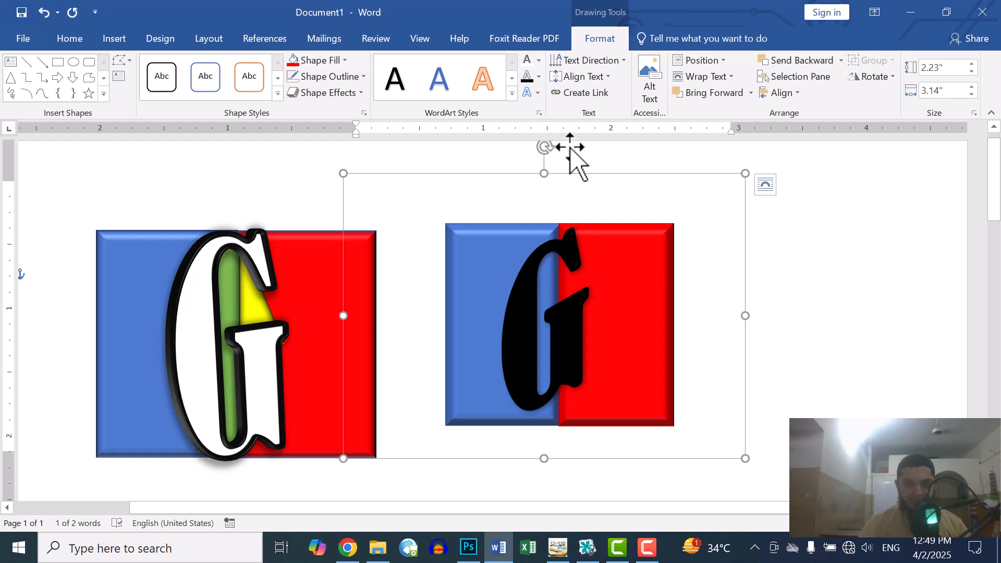
- Replace the G's 3-D rotation with a Perspective preset that narrows the letter and slants it like the sample
{"action": "left_click", "coordinate": [539, 91]}
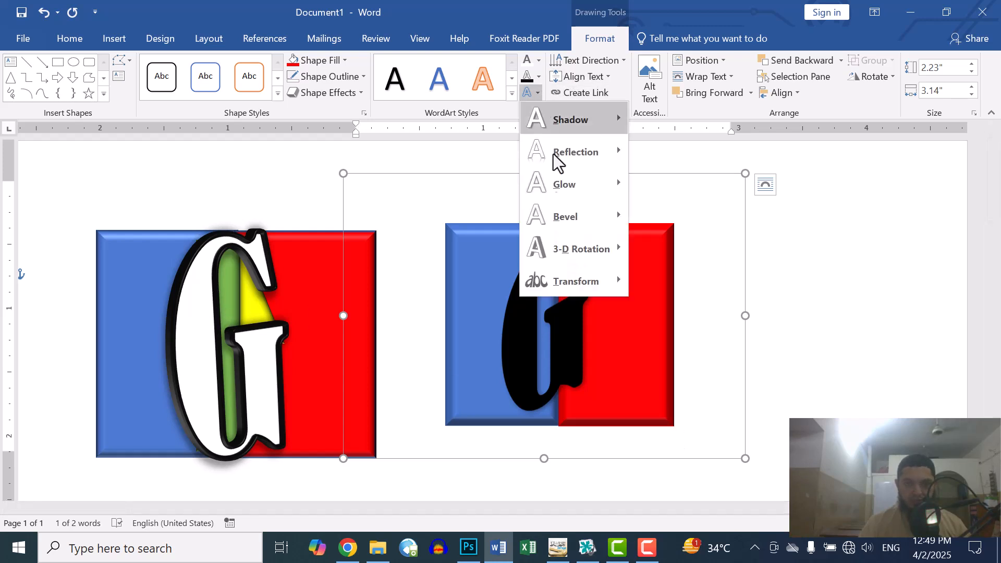
{"action": "mouse_move", "coordinate": [568, 256]}
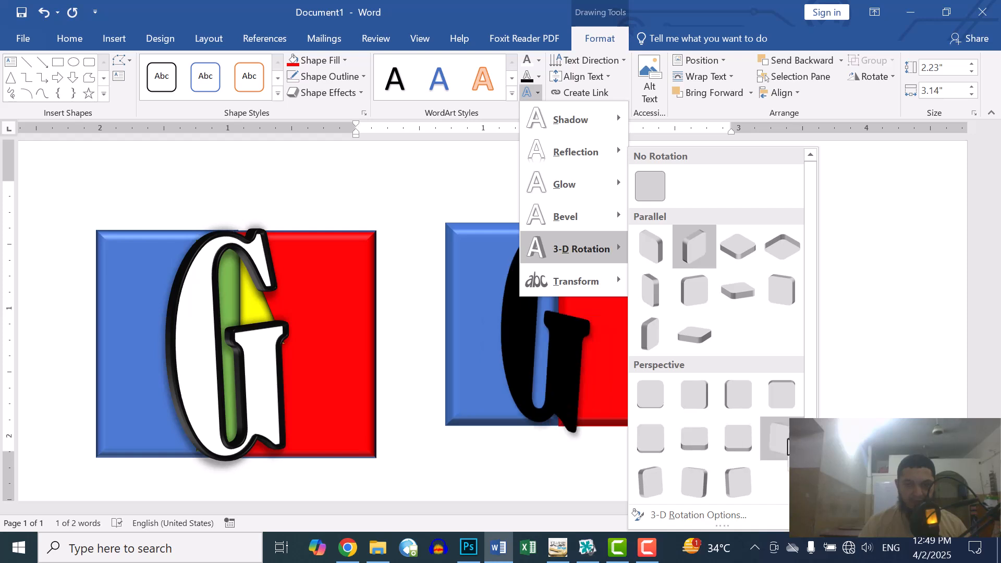
{"action": "key", "text": "Escape"}
{"action": "key", "text": "Escape"}
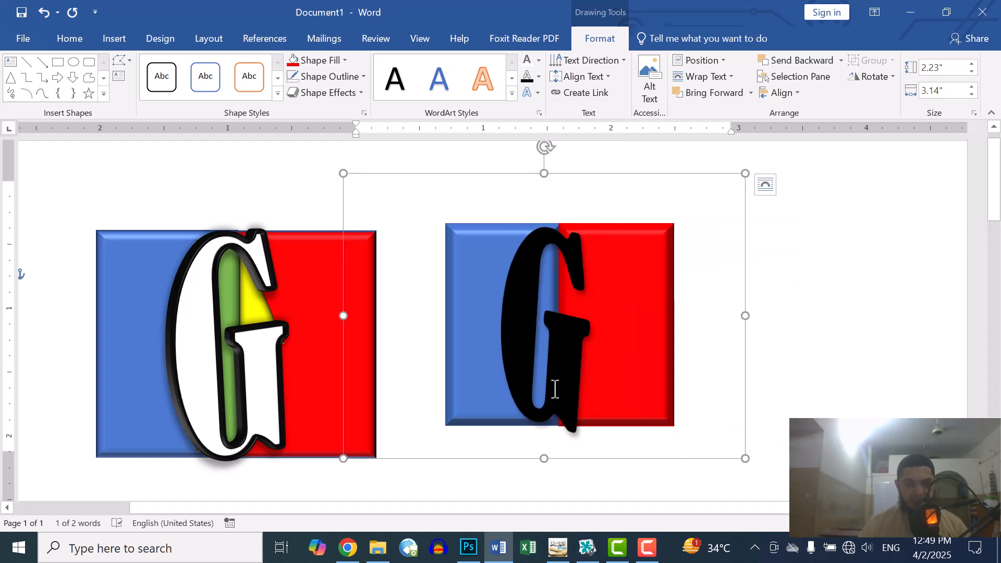
- Fill the WordArt G with white and give it a black outline 3 pt thick
{"action": "double_click", "coordinate": [556, 349]}
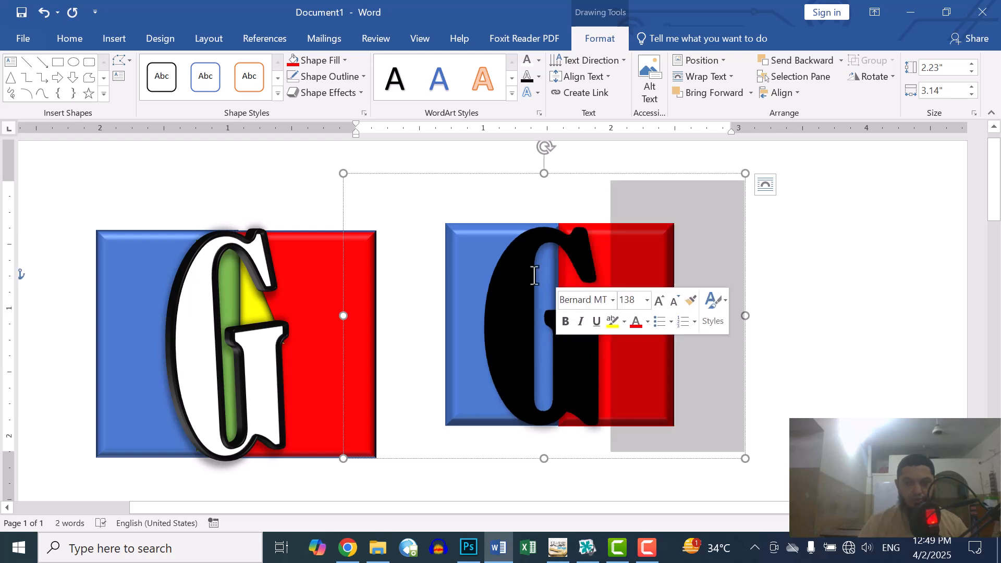
{"action": "triple_click", "coordinate": [518, 248]}
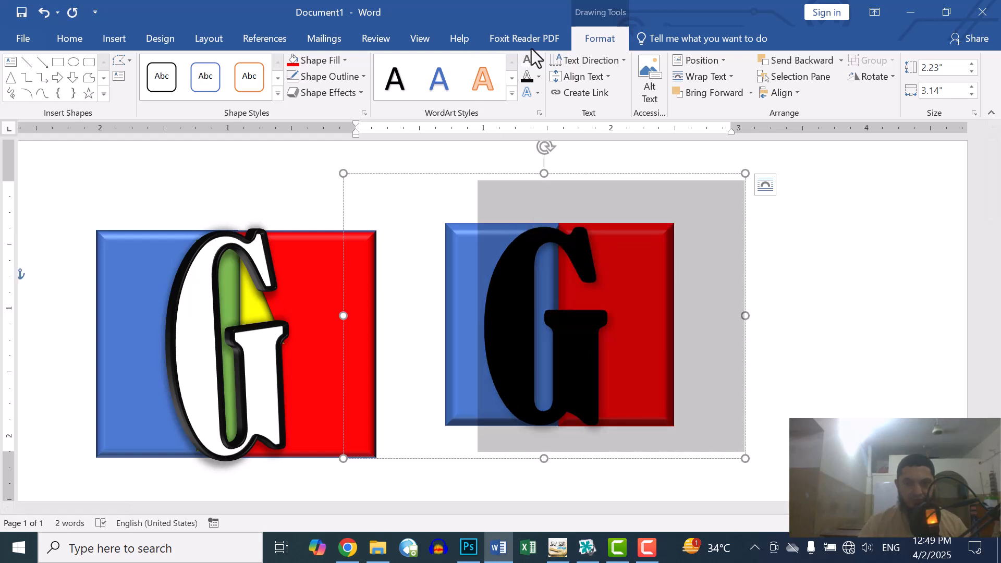
{"action": "left_click", "coordinate": [526, 82]}
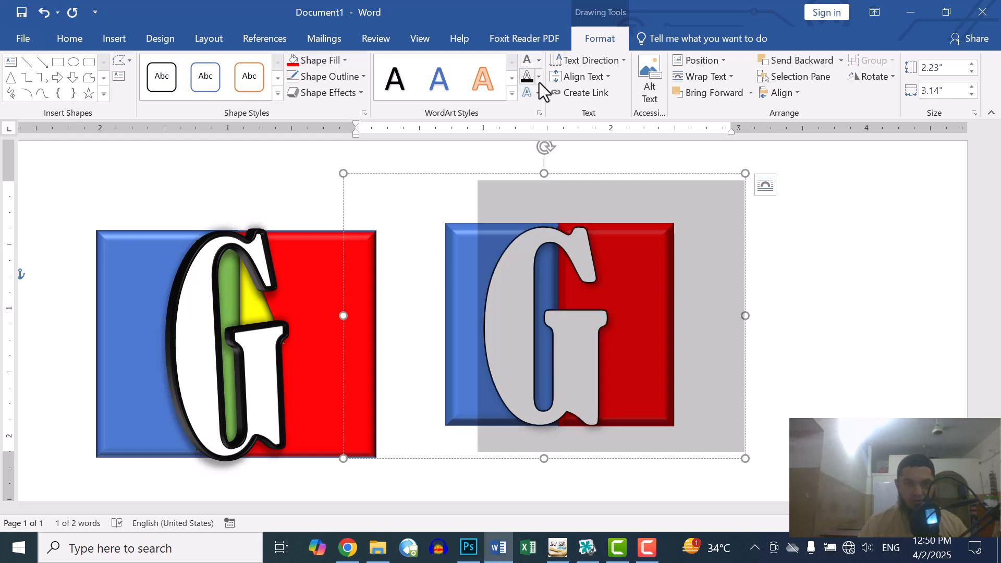
{"action": "left_click", "coordinate": [538, 78]}
{"action": "mouse_move", "coordinate": [576, 270]}
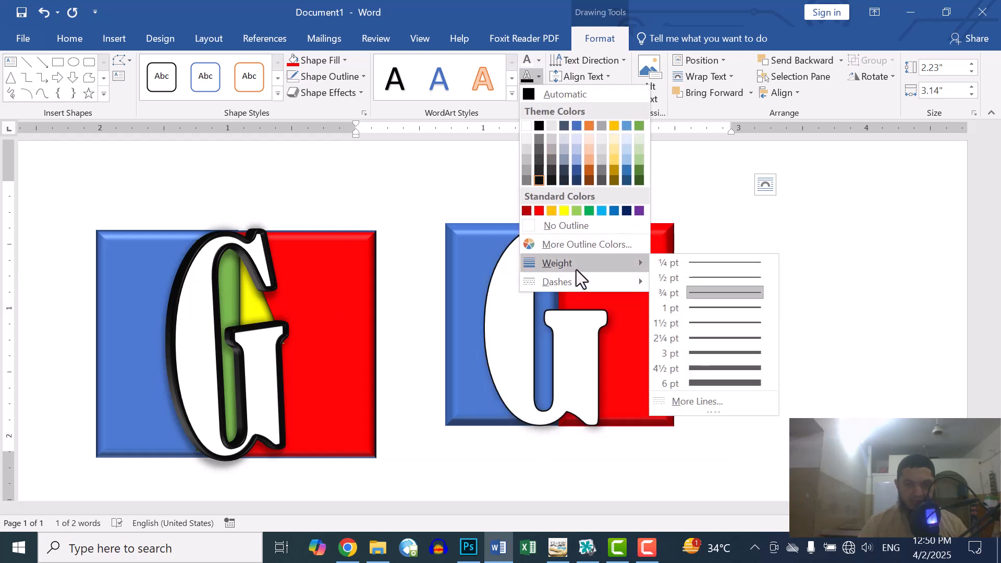
{"action": "left_click", "coordinate": [713, 355]}
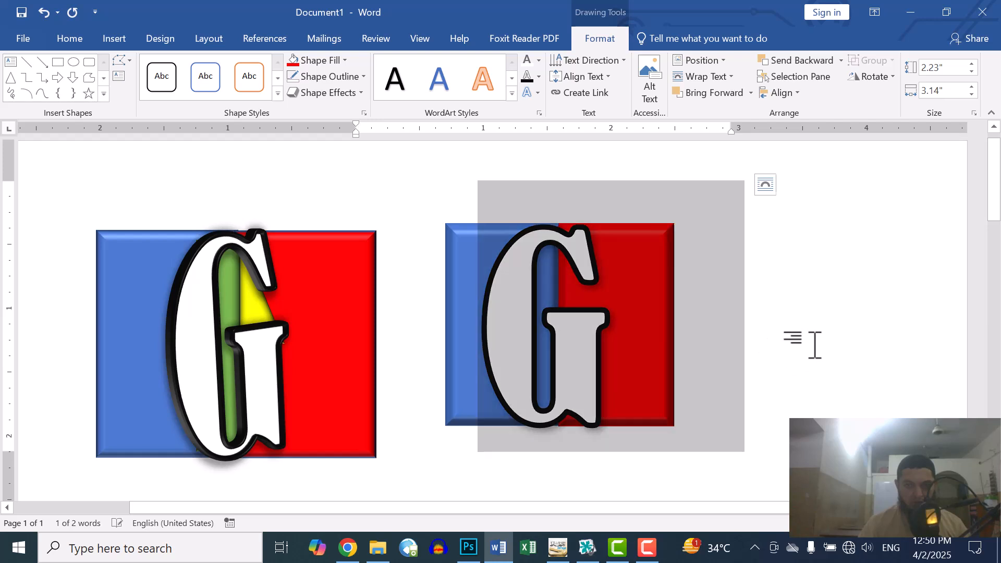
{"action": "left_click", "coordinate": [815, 346]}
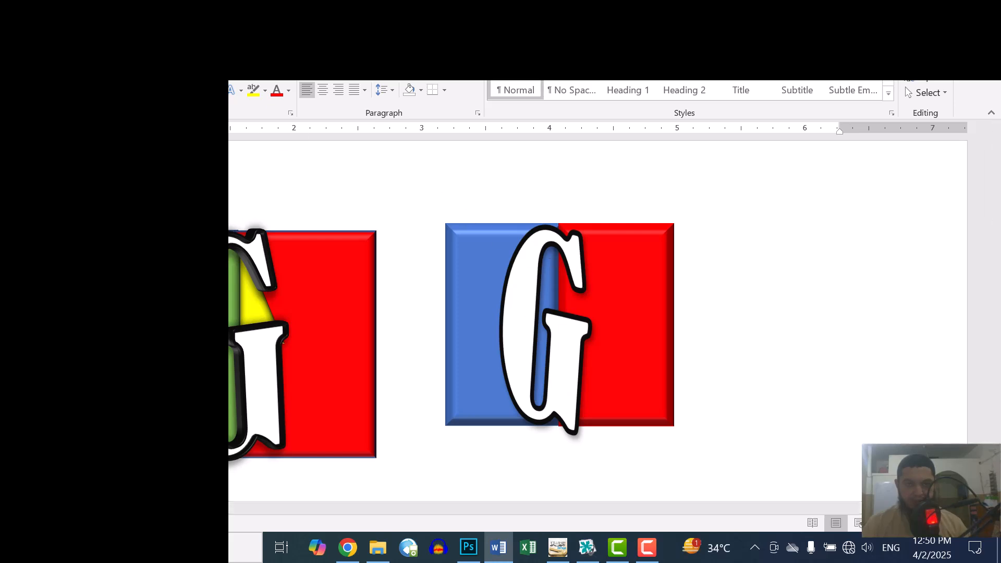
- Draw a narrow upright bar about 0.16" wide over the G's inner opening and tilt it to match the letter's slant
{"action": "left_click", "coordinate": [90, 33]}
{"action": "left_click", "coordinate": [140, 93]}
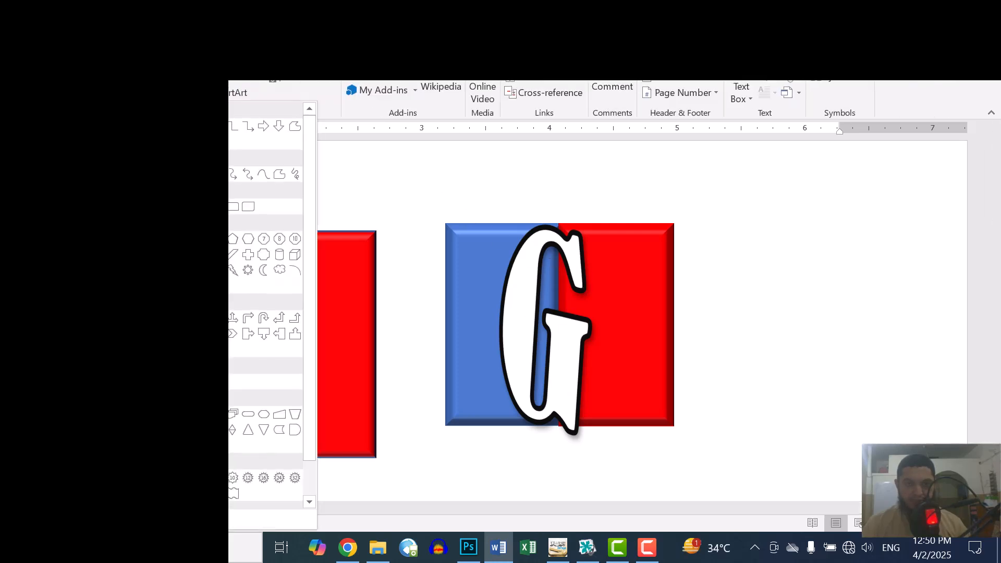
{"action": "left_click", "coordinate": [170, 239]}
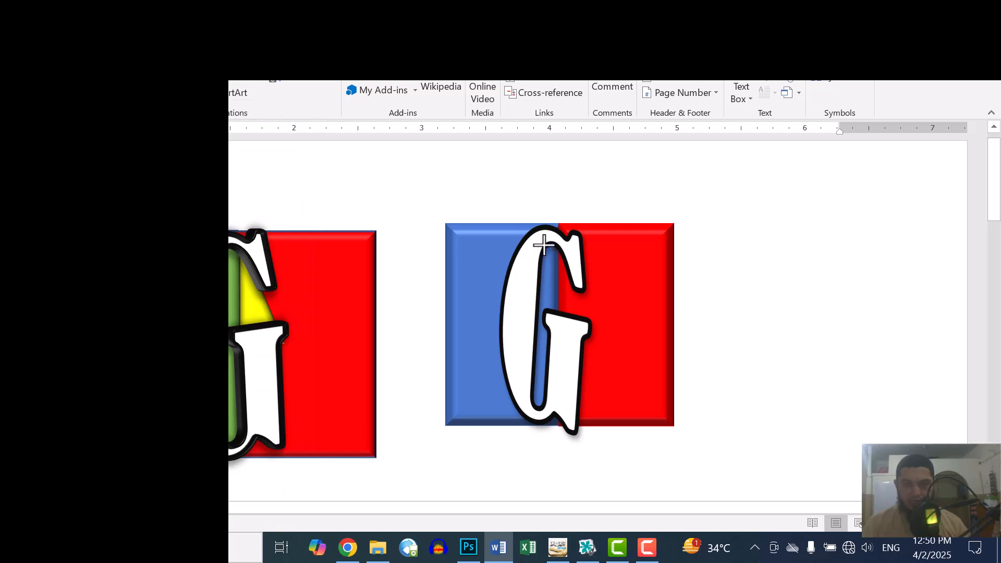
{"action": "left_click_drag", "start_coordinate": [542, 245], "coordinate": [563, 412]}
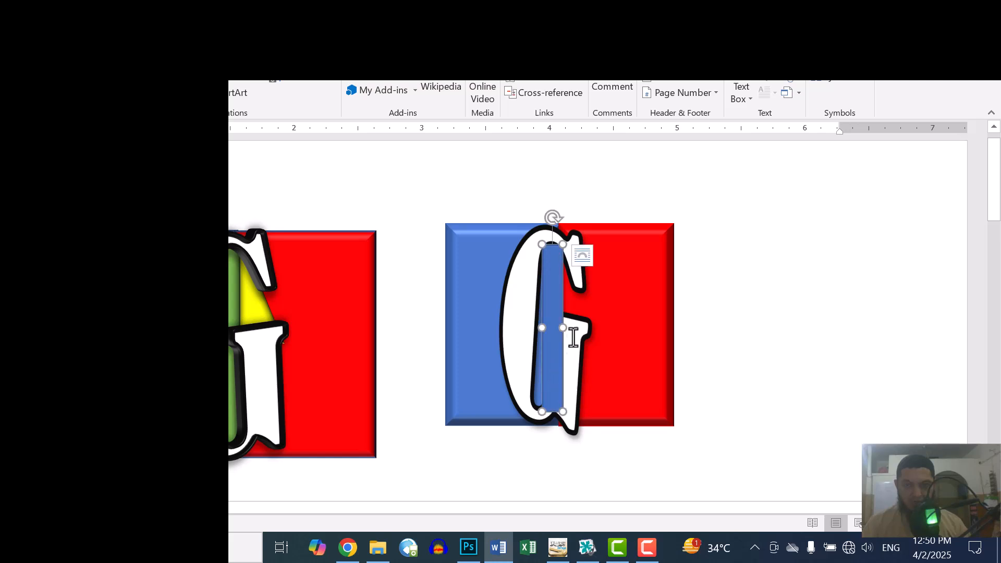
{"action": "left_click_drag", "start_coordinate": [554, 214], "coordinate": [563, 217]}
{"action": "left_click_drag", "start_coordinate": [552, 287], "coordinate": [546, 283]}
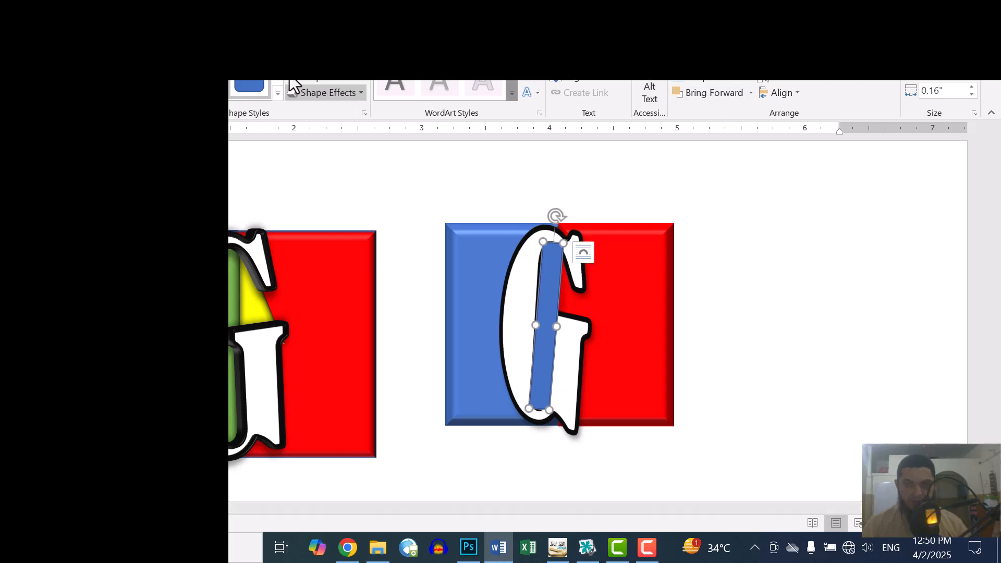
- Fill the narrow bar with green and send it behind the letter G
{"action": "left_click", "coordinate": [328, 80]}
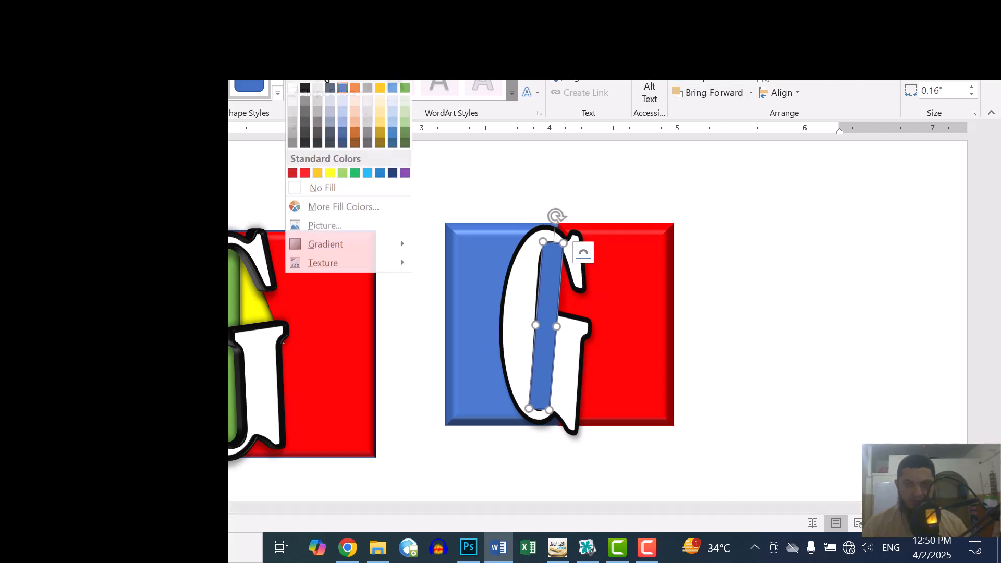
{"action": "left_click", "coordinate": [354, 177]}
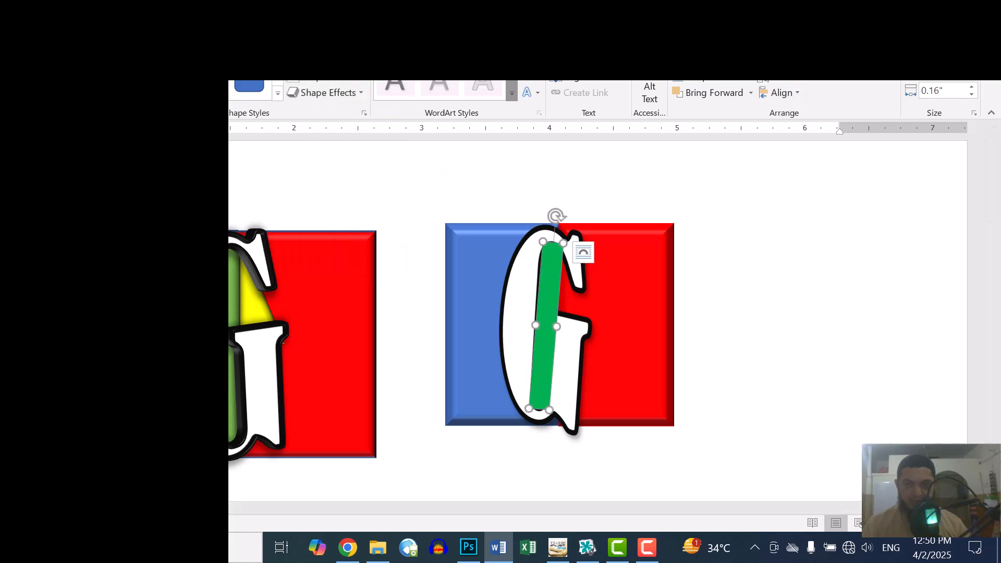
{"action": "left_click", "coordinate": [778, 67]}
{"action": "left_click", "coordinate": [822, 340]}
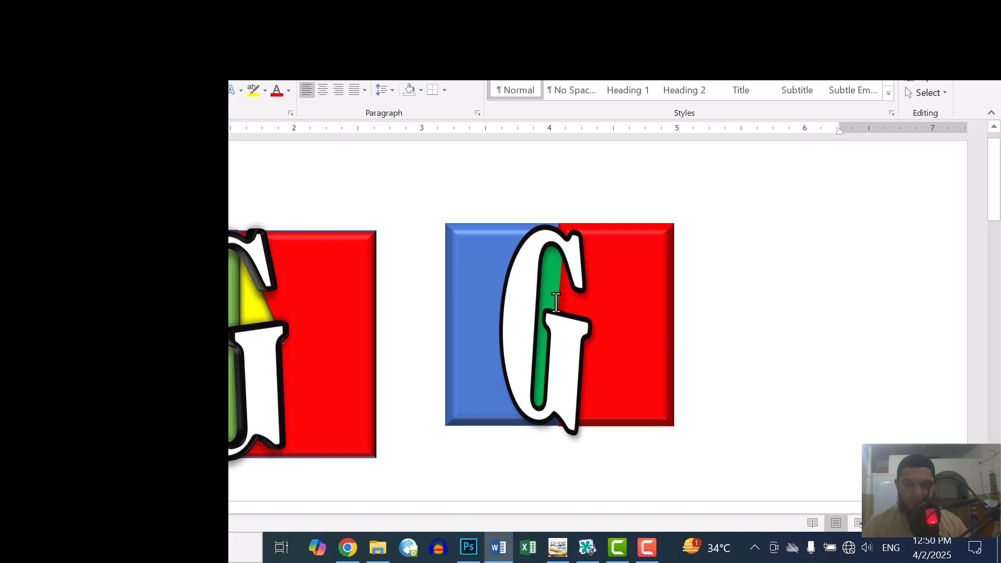
- Draw a small triangle about 0.27" wide in the gap between the G's upper serif and its crossbar
{"action": "scroll", "coordinate": [612, 336], "scroll_direction": "up", "scroll_amount": 1}
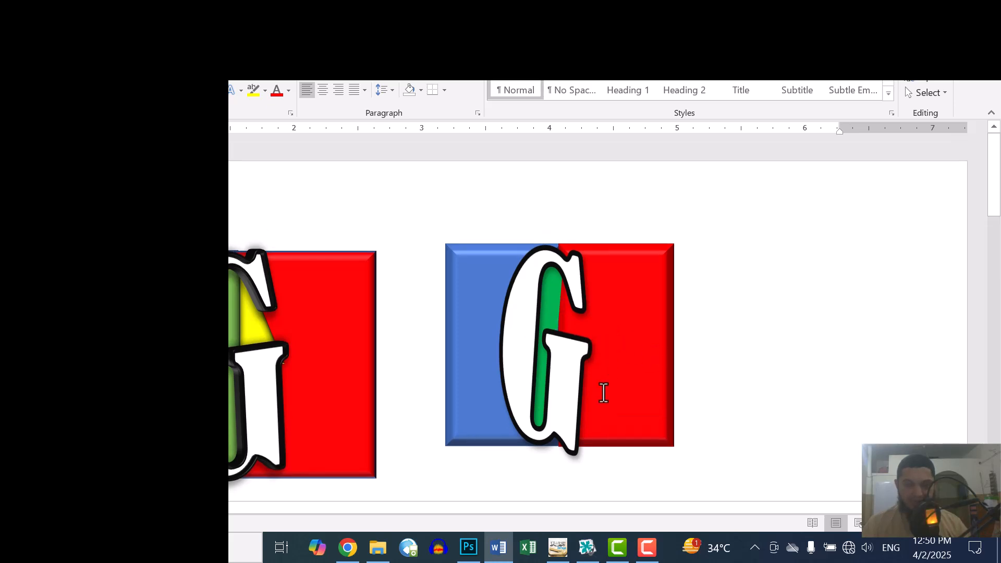
{"action": "scroll", "coordinate": [602, 392], "scroll_direction": "up", "scroll_amount": 2, "text": "ctrl"}
{"action": "scroll", "coordinate": [704, 344], "scroll_direction": "down", "scroll_amount": 3}
{"action": "scroll", "coordinate": [671, 276], "scroll_direction": "up", "scroll_amount": 3}
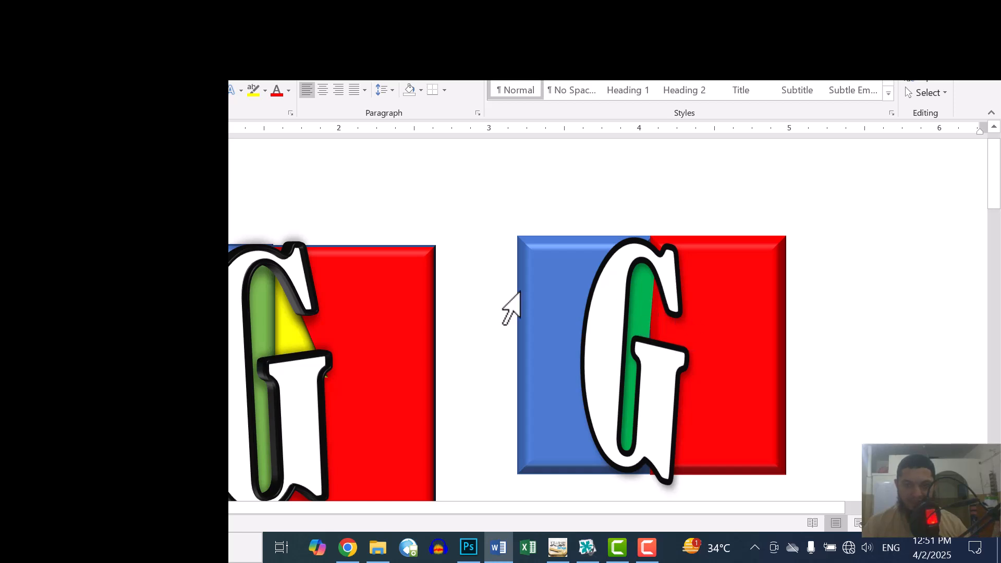
{"action": "key", "text": "alt+n"}
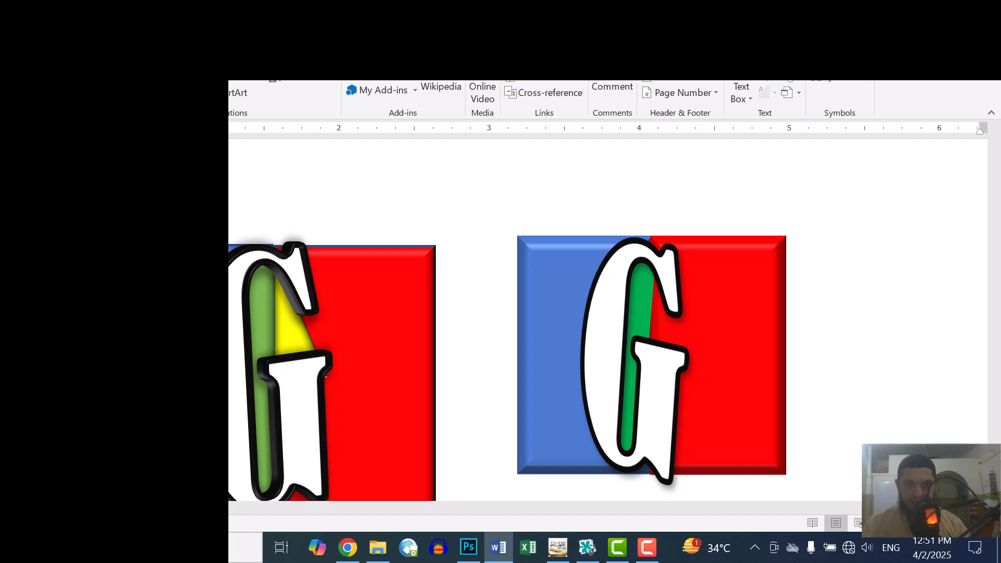
{"action": "key", "text": "s"}
{"action": "key", "text": "h"}
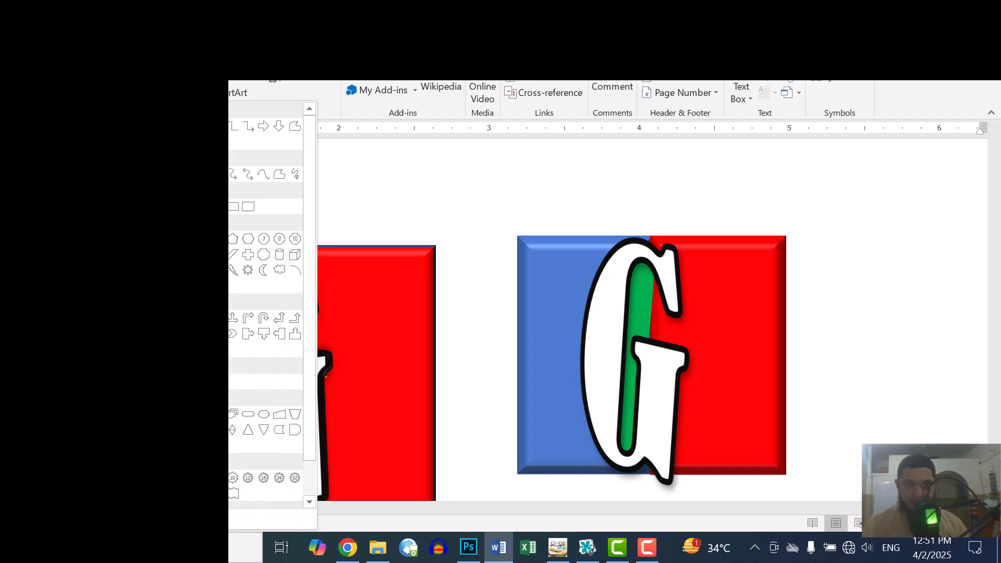
{"action": "left_click", "coordinate": [230, 140]}
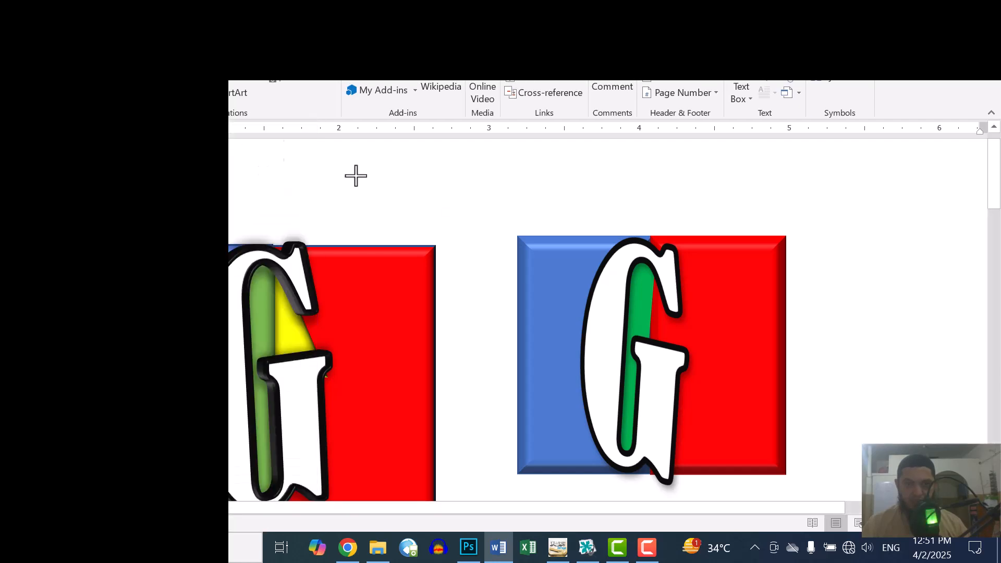
{"action": "left_click_drag", "start_coordinate": [666, 301], "coordinate": [695, 339]}
- Shift the triangle's apex to its left side and rotate the triangle slightly clockwise to follow the G's slant
{"action": "left_click_drag", "start_coordinate": [669, 275], "coordinate": [655, 277]}
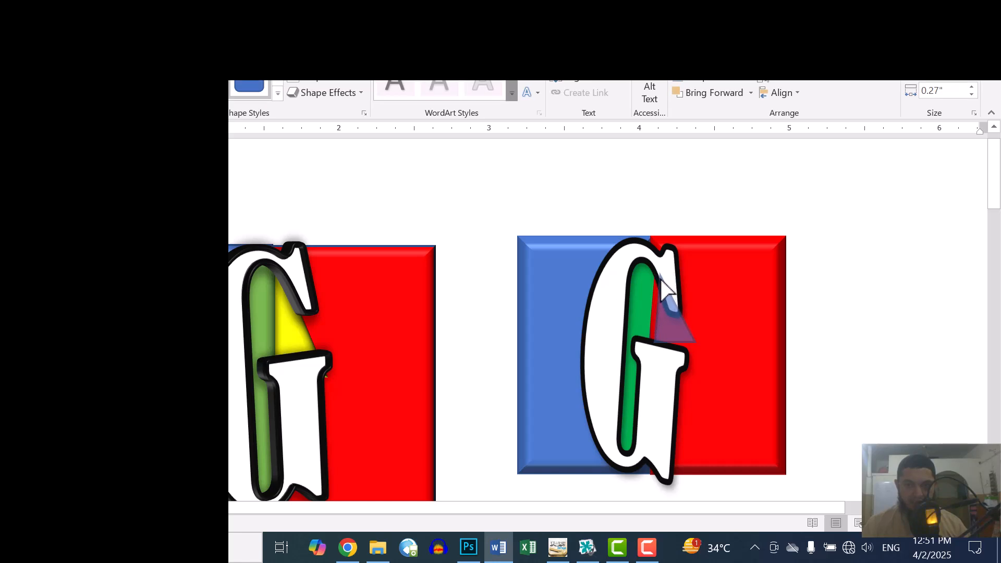
{"action": "left_click_drag", "start_coordinate": [661, 279], "coordinate": [660, 277]}
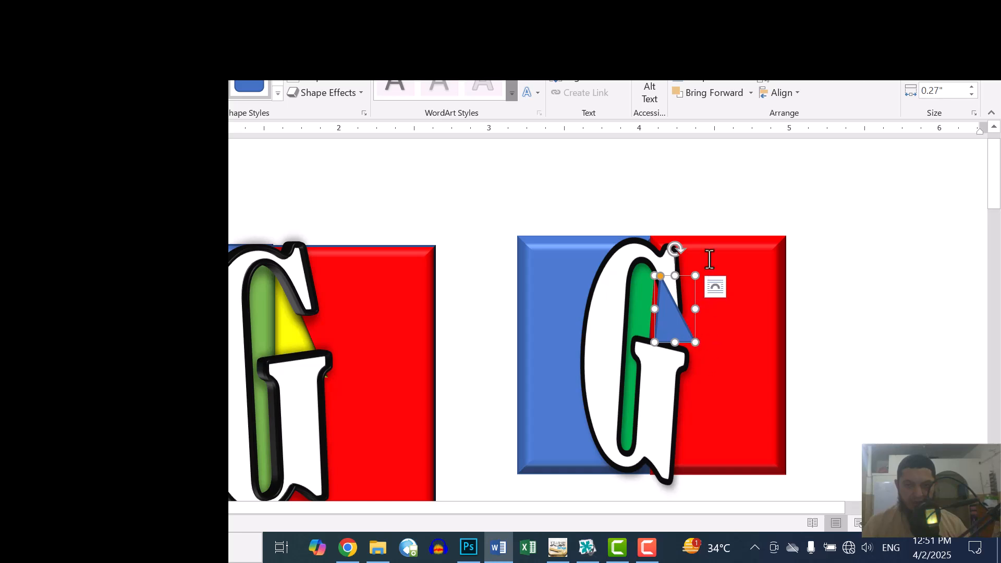
{"action": "mouse_move", "coordinate": [676, 250]}
{"action": "left_mouse_down"}
{"action": "mouse_move", "coordinate": [688, 246]}
{"action": "mouse_move", "coordinate": [669, 277]}
{"action": "mouse_move", "coordinate": [675, 241]}
{"action": "mouse_move", "coordinate": [679, 249]}
{"action": "left_mouse_up"}
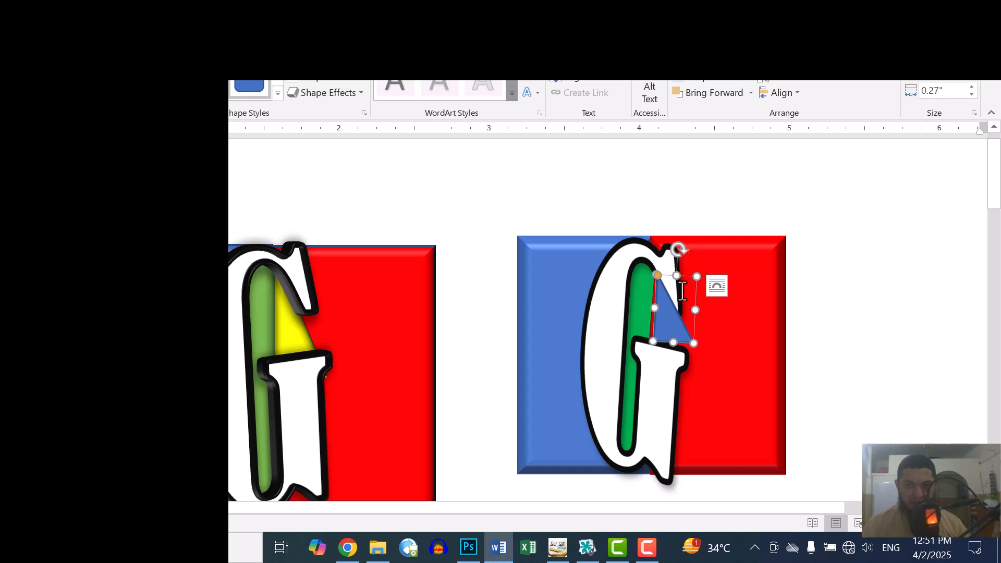
- Enlarge the triangle to about 0.32" wide and style it with a yellow fill and a bevel effect
{"action": "mouse_move", "coordinate": [687, 334]}
{"action": "left_mouse_down"}
{"action": "mouse_move", "coordinate": [679, 329]}
{"action": "mouse_move", "coordinate": [698, 347]}
{"action": "mouse_move", "coordinate": [691, 340]}
{"action": "left_mouse_up"}
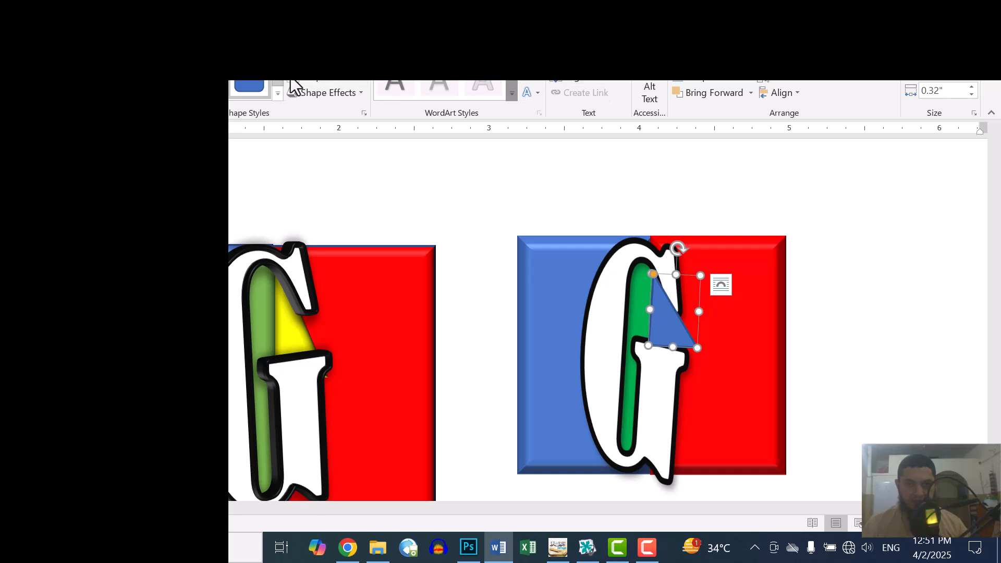
{"action": "left_click", "coordinate": [313, 67]}
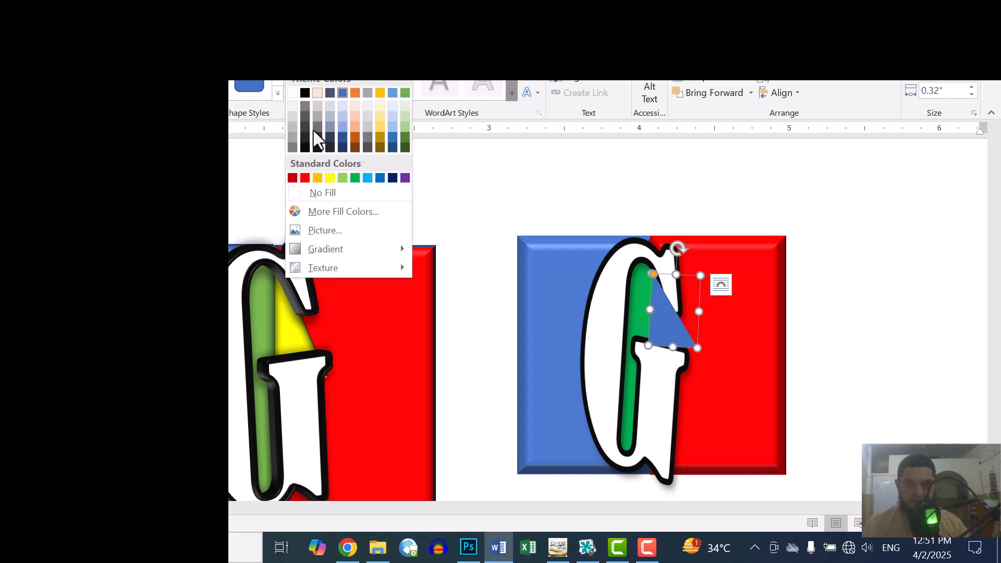
{"action": "left_click", "coordinate": [334, 180]}
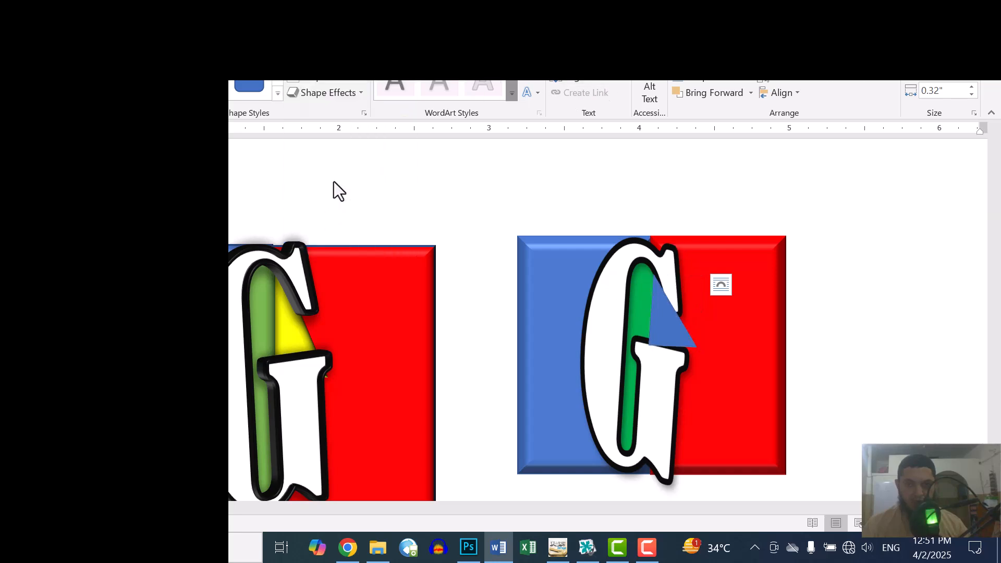
{"action": "left_click", "coordinate": [352, 97]}
{"action": "mouse_move", "coordinate": [366, 283]}
{"action": "left_click", "coordinate": [560, 376]}
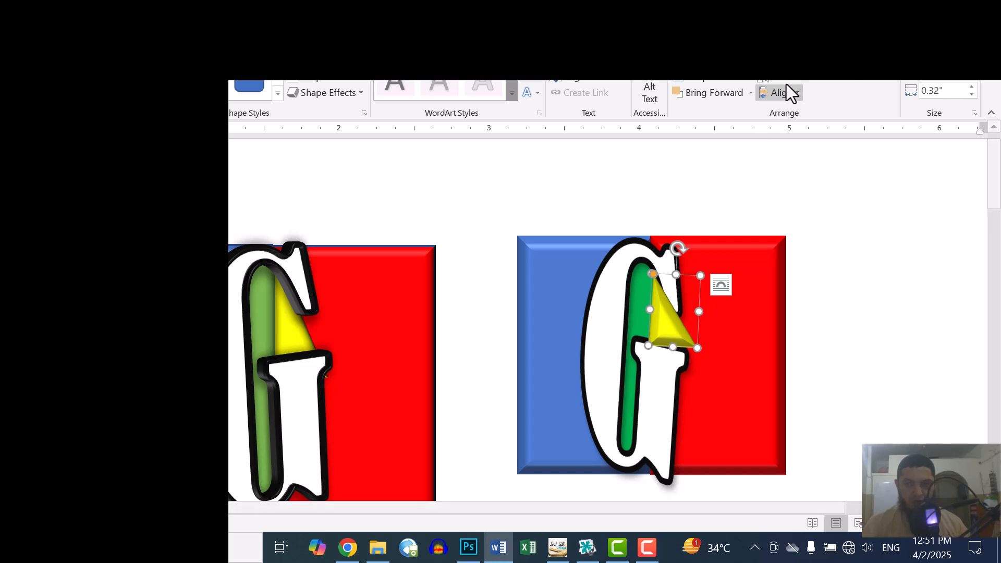
- Send the yellow triangle behind the letter G and stretch its base down behind the crossbar
{"action": "left_click", "coordinate": [805, 82]}
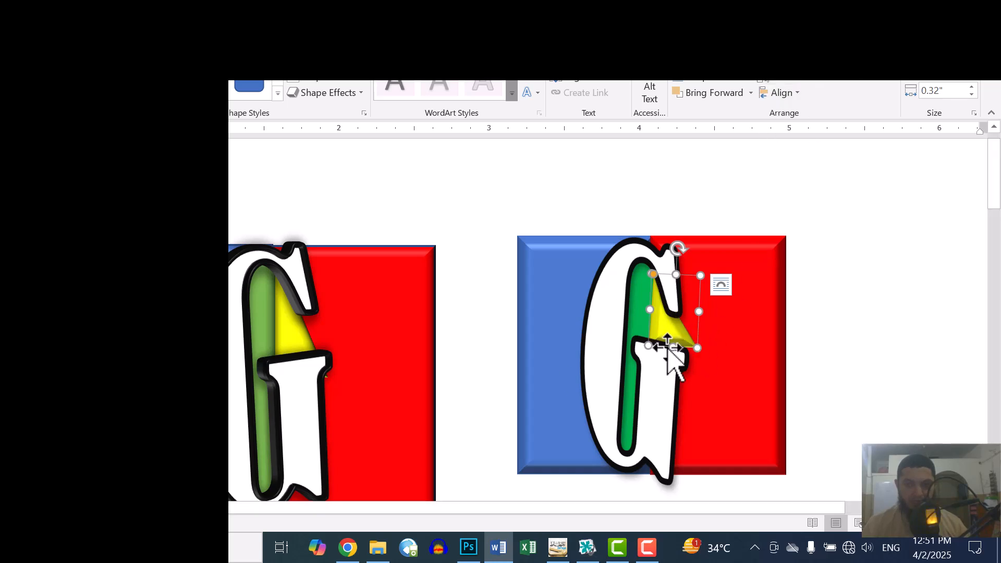
{"action": "left_click_drag", "start_coordinate": [673, 348], "coordinate": [665, 362]}
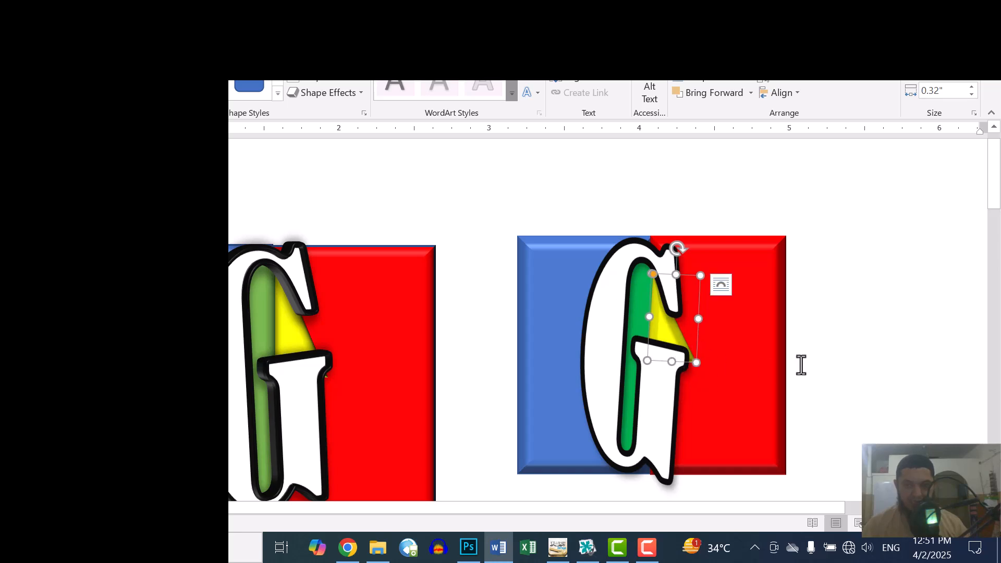
- Nudge the yellow triangle slightly left and up so it fits the gap between the G's serif and crossbar, then deselect it
{"action": "key", "text": "ctrl+Left"}
{"action": "key", "text": "ctrl+Left"}
{"action": "key", "text": "ctrl+Left"}
{"action": "key", "text": "ctrl+Left"}
{"action": "key", "text": "ctrl+Up"}
{"action": "key", "text": "ctrl+Up"}
{"action": "key", "text": "ctrl+Up"}
{"action": "key", "text": "ctrl+Up"}
{"action": "key", "text": "ctrl+Up"}
{"action": "key", "text": "ctrl+Up"}
{"action": "key", "text": "ctrl+Up"}
{"action": "key", "text": "ctrl+Up"}
{"action": "key", "text": "ctrl+Up"}
{"action": "key", "text": "ctrl+Up"}
{"action": "key", "text": "ctrl+Up"}
{"action": "key", "text": "ctrl+Up"}
{"action": "key", "text": "ctrl+Up"}
{"action": "key", "text": "ctrl+Up"}
{"action": "key", "text": "ctrl+Up"}
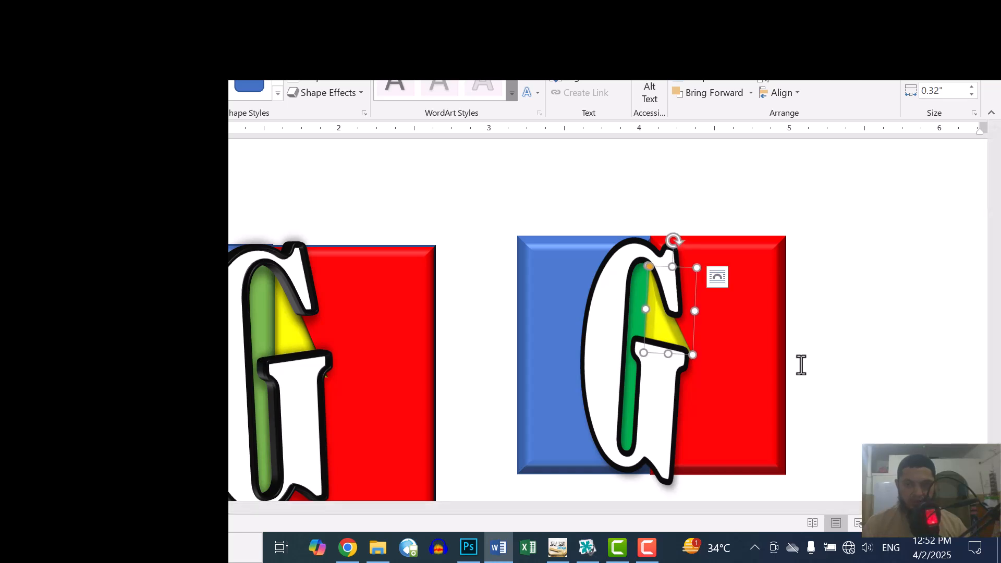
{"action": "left_click", "coordinate": [821, 364]}
{"action": "left_click", "coordinate": [919, 410]}
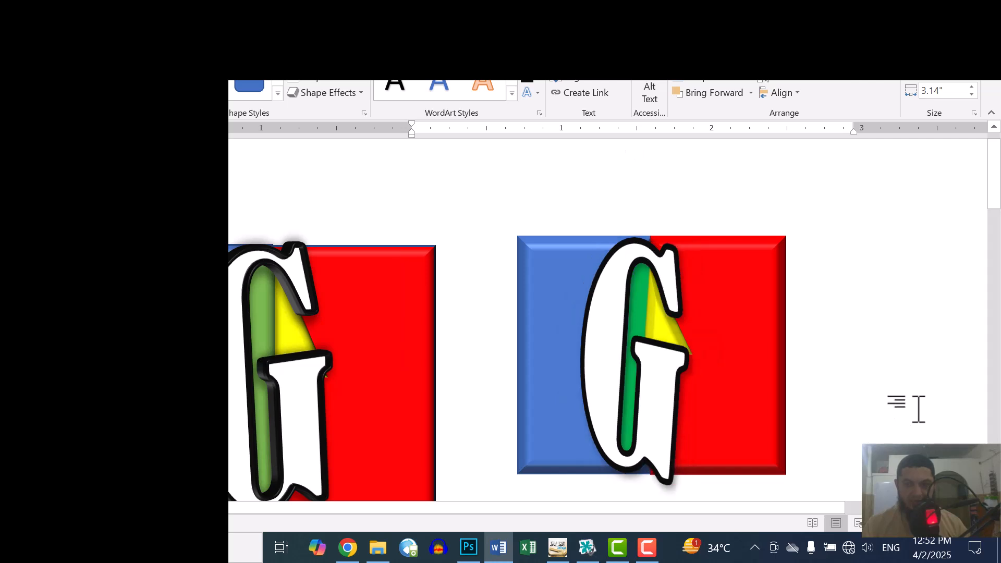
{"action": "scroll", "coordinate": [910, 406], "scroll_direction": "down", "scroll_amount": 7}
{"action": "scroll", "coordinate": [906, 405], "scroll_direction": "down", "scroll_amount": 1}
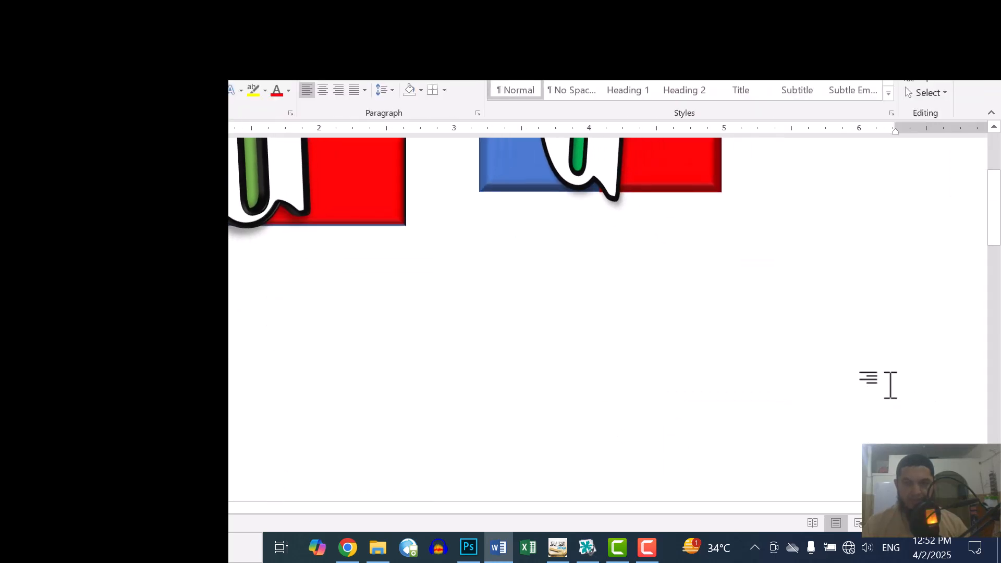
{"action": "scroll", "coordinate": [887, 375], "scroll_direction": "up", "scroll_amount": 4}
{"action": "scroll", "coordinate": [880, 361], "scroll_direction": "down", "scroll_amount": 1}
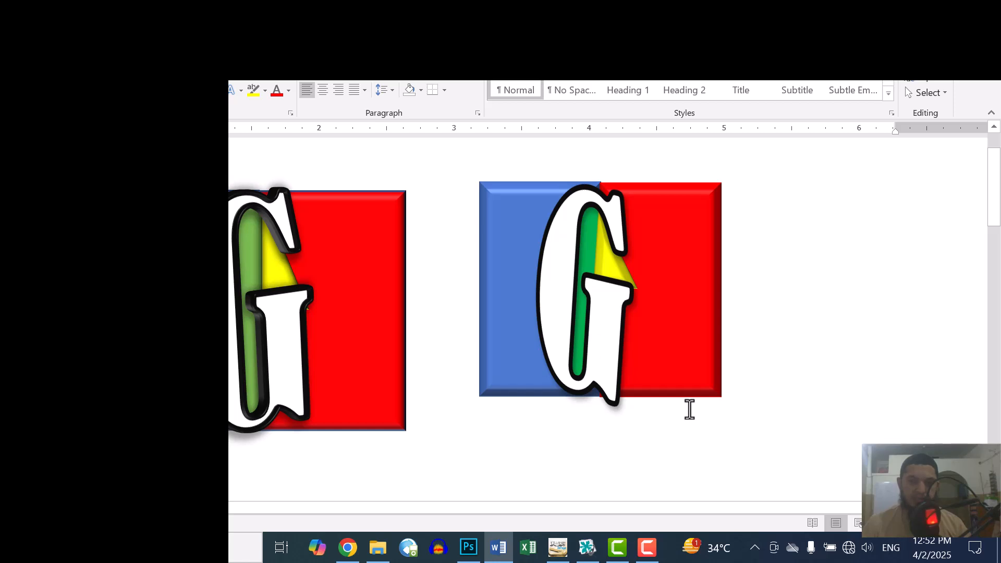
{"action": "left_click", "coordinate": [579, 337]}
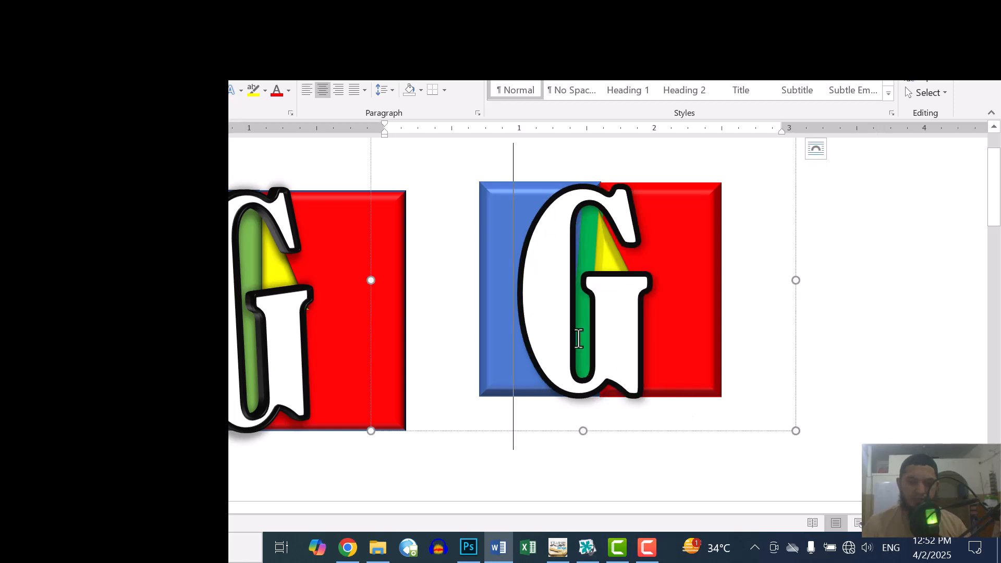
{"action": "left_click", "coordinate": [907, 365]}
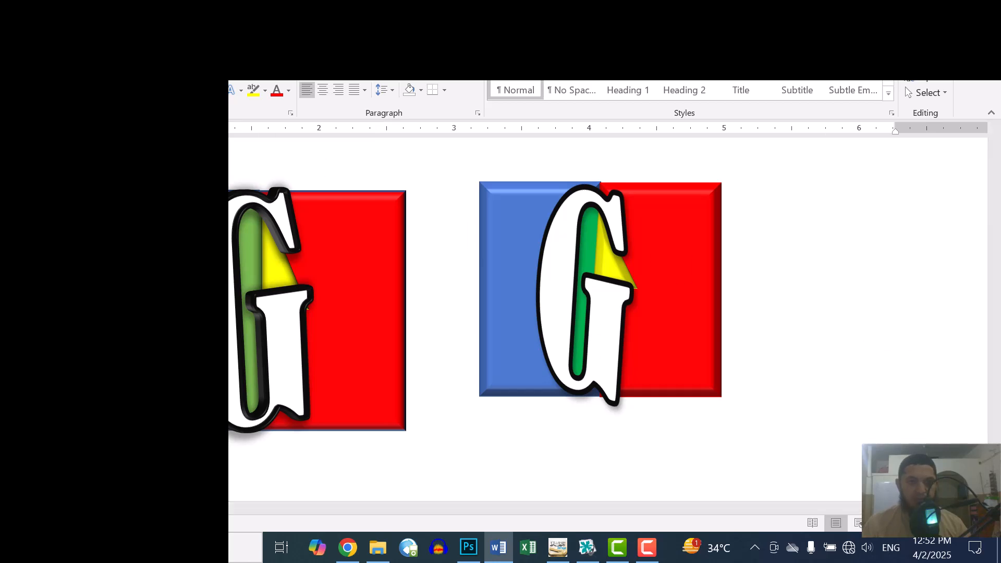
- Identify the logo's objects in the Selection pane by hiding and reshowing the letter, triangle and green bar, then close the pane
{"action": "left_click", "coordinate": [944, 94]}
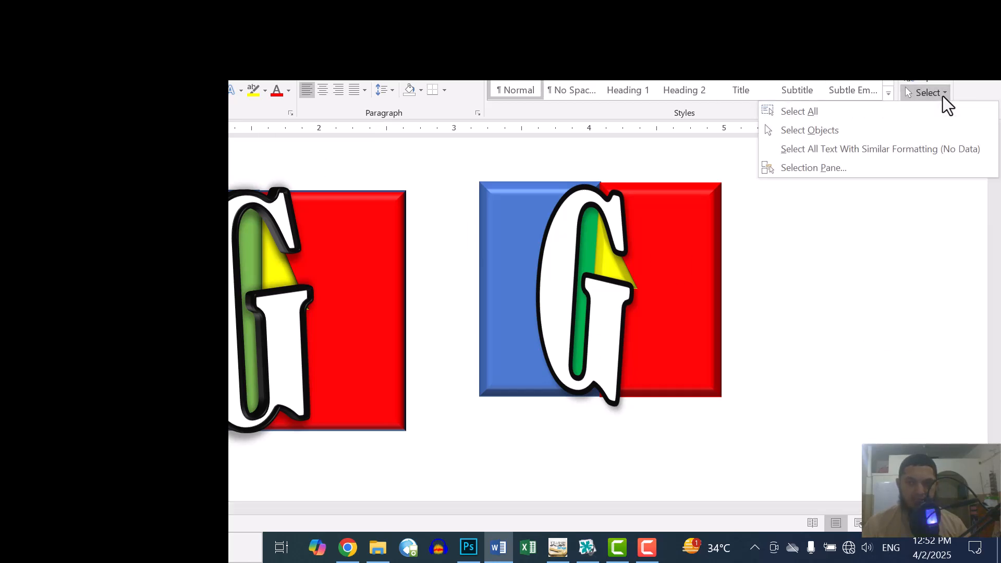
{"action": "left_click", "coordinate": [824, 179]}
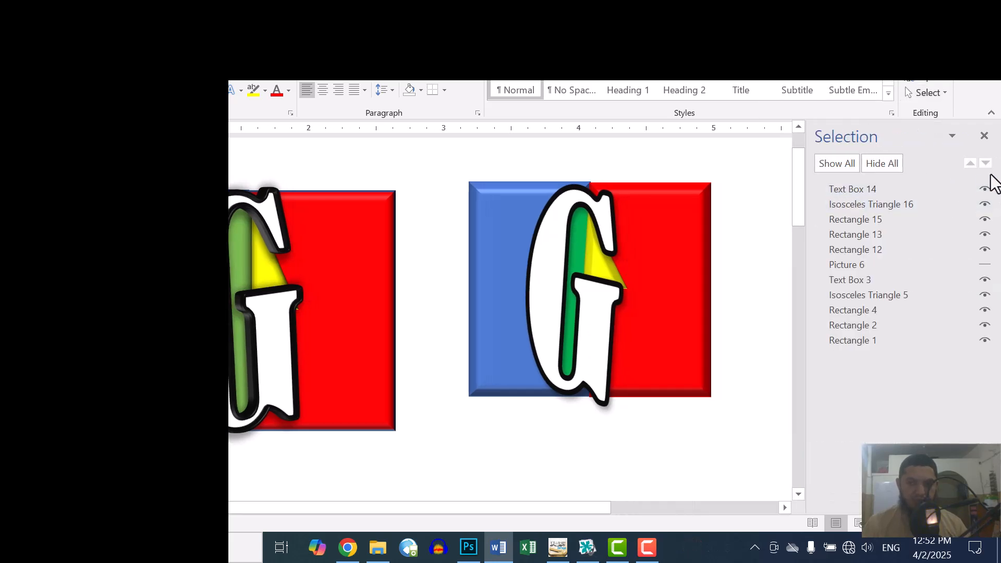
{"action": "left_click", "coordinate": [984, 189]}
{"action": "left_click", "coordinate": [985, 190]}
{"action": "left_click", "coordinate": [983, 207]}
{"action": "left_click", "coordinate": [983, 207]}
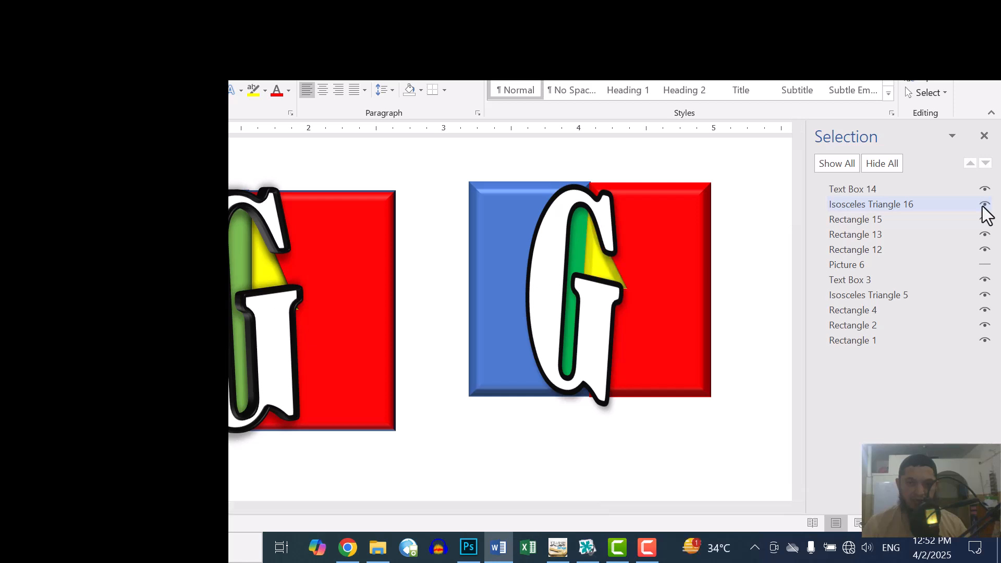
{"action": "left_click", "coordinate": [986, 219]}
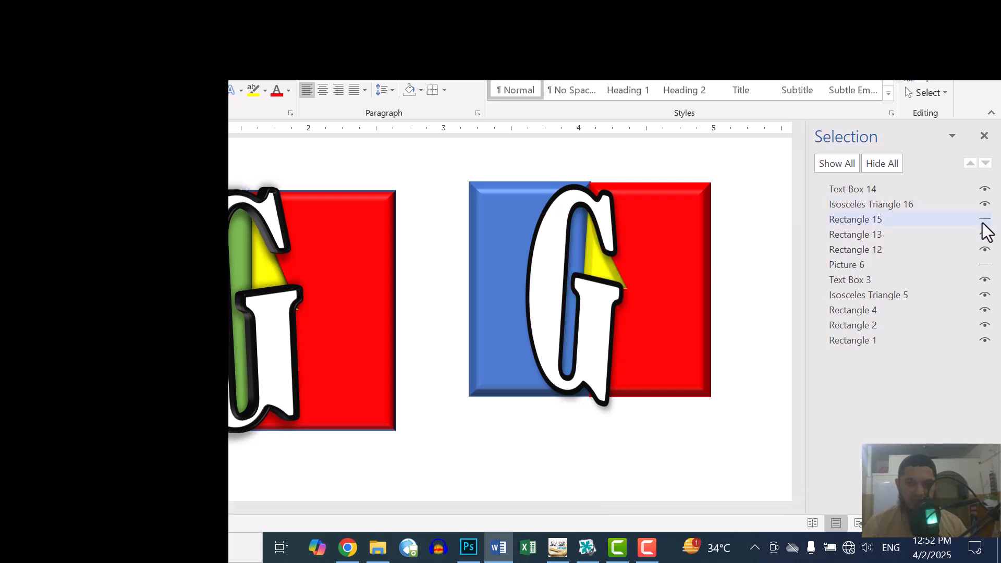
{"action": "left_click", "coordinate": [985, 220]}
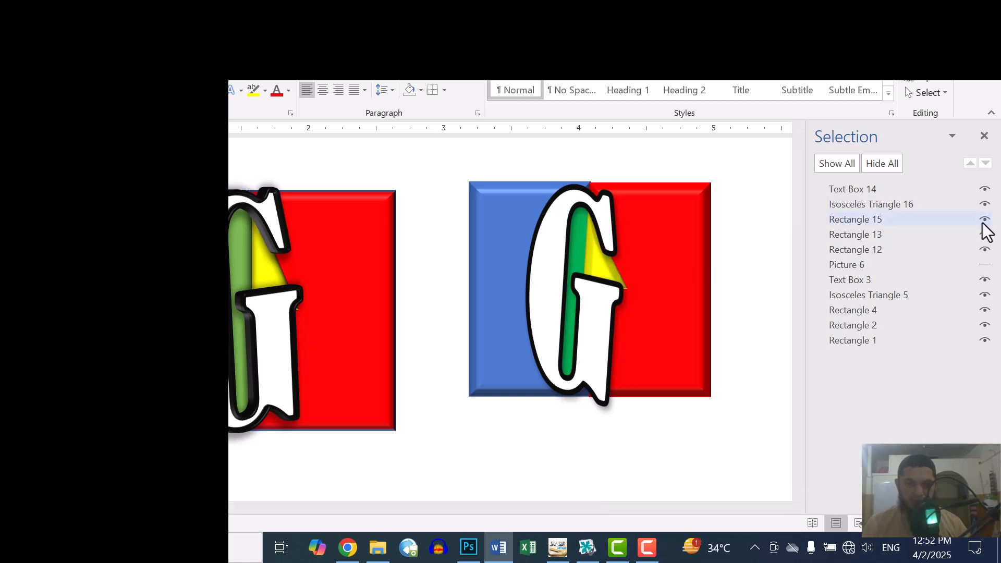
{"action": "left_click", "coordinate": [857, 219]}
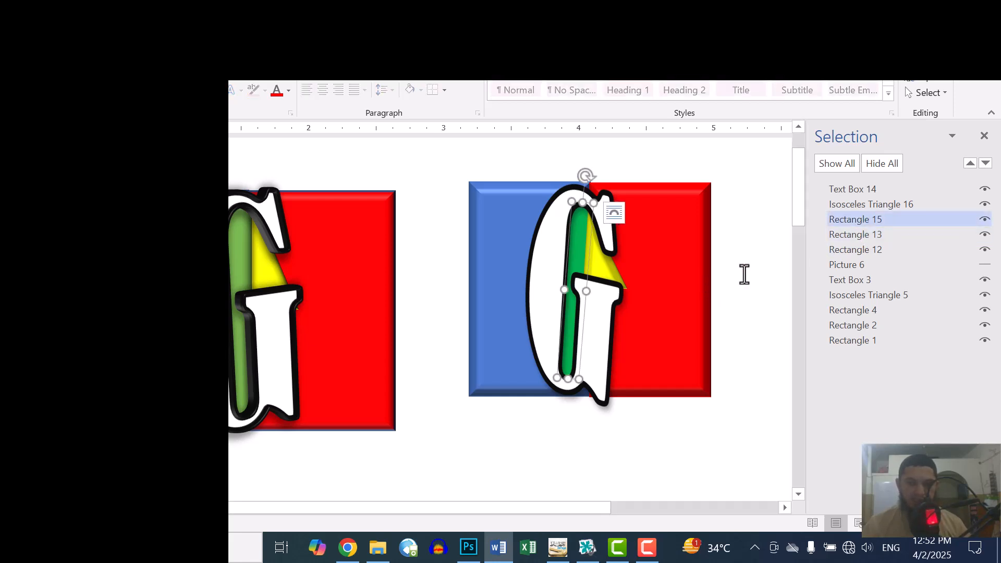
{"action": "left_click", "coordinate": [984, 135]}
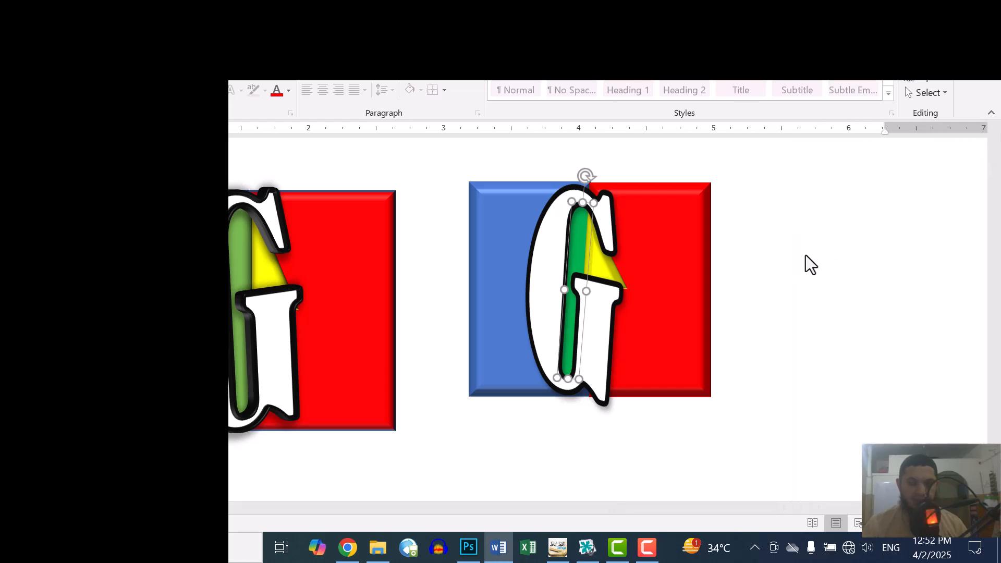
{"action": "left_click", "coordinate": [825, 261]}
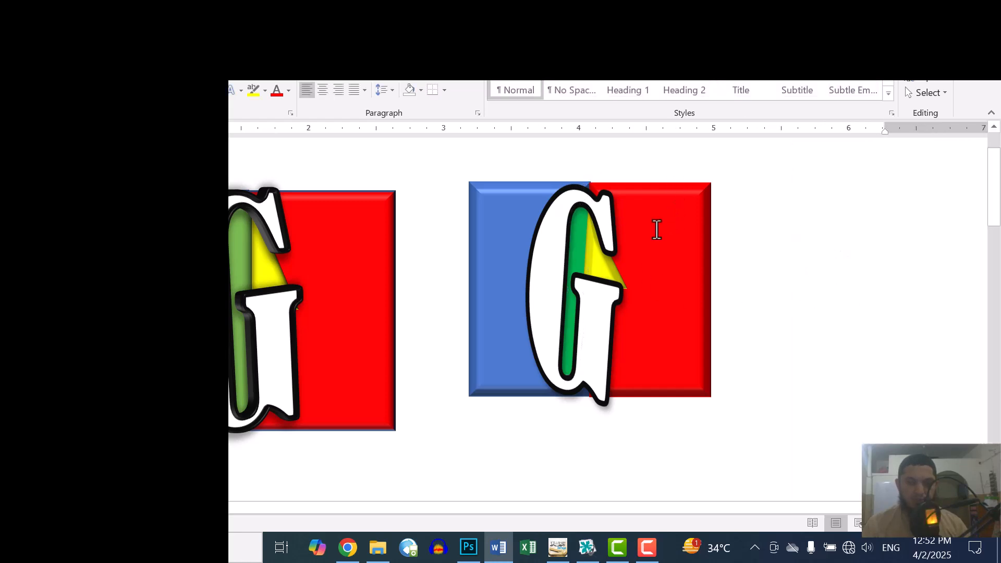
- Open Snipping Tool and capture the finished logo as a snip framed closely around the blue and red rectangles
{"action": "left_click", "coordinate": [982, 556]}
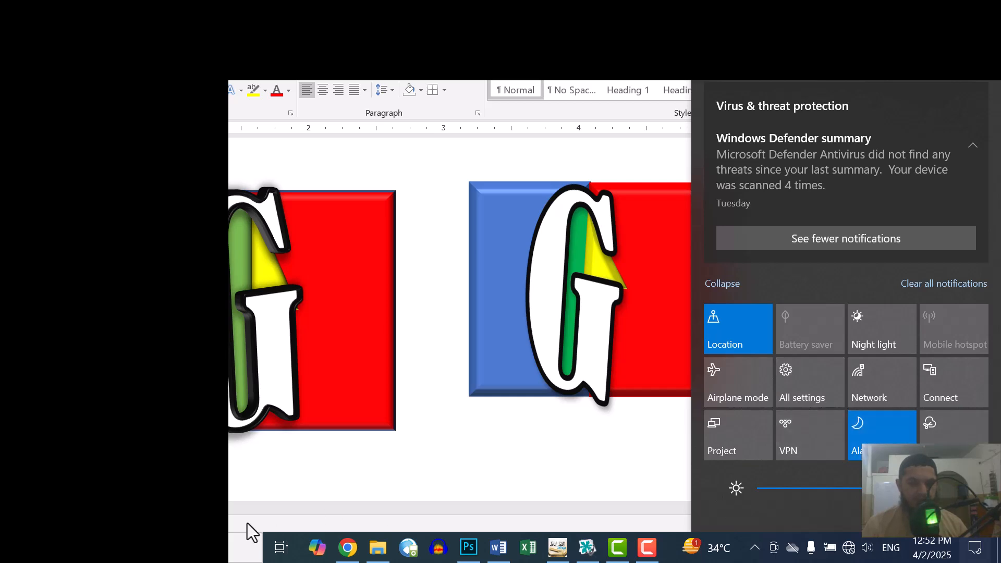
{"action": "left_click", "coordinate": [245, 546]}
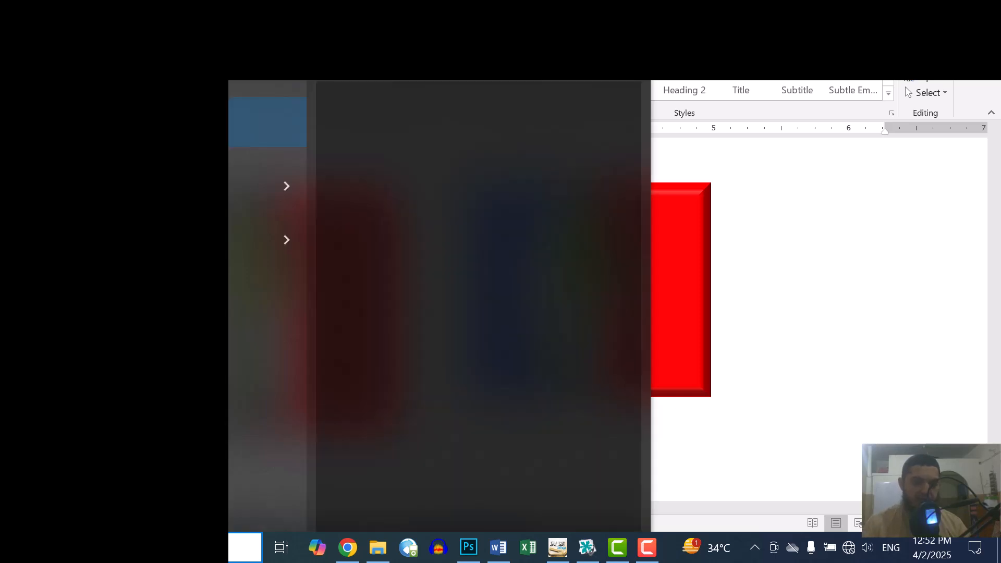
{"action": "key", "text": "Return"}
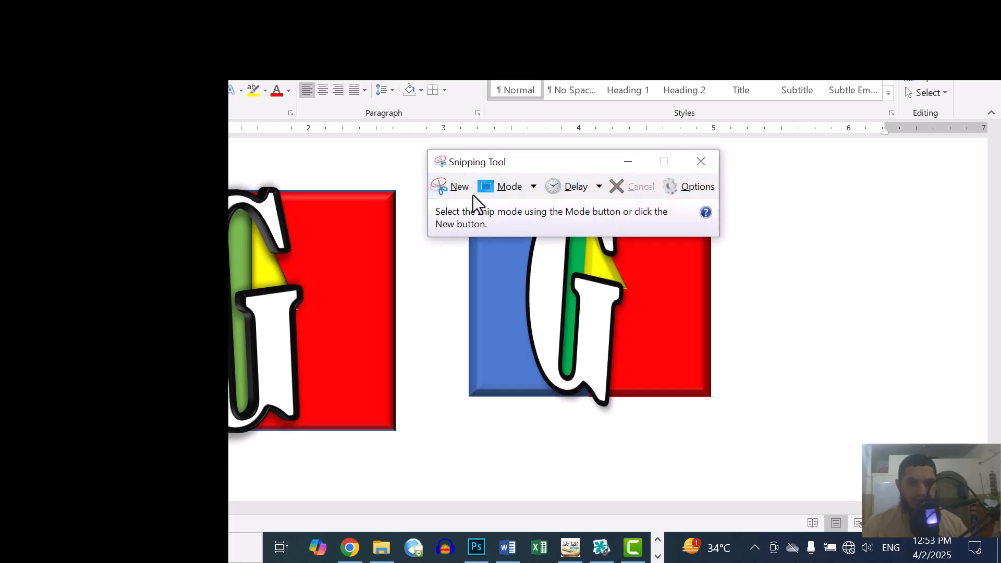
{"action": "left_click", "coordinate": [454, 189]}
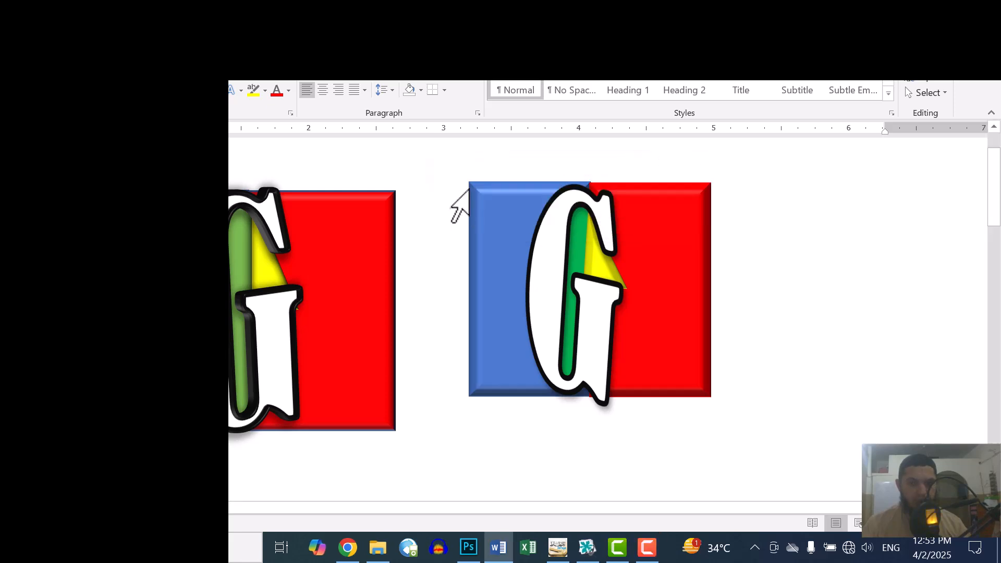
{"action": "left_click_drag", "start_coordinate": [542, 159], "coordinate": [507, 66]}
{"action": "left_click_drag", "start_coordinate": [468, 180], "coordinate": [712, 406]}
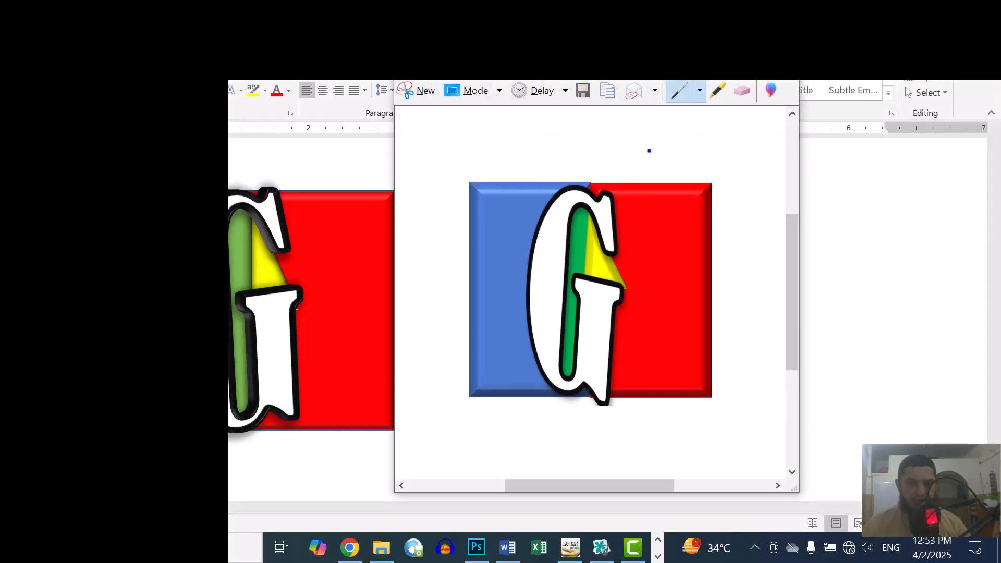
- Save the snip as a PNG named MY LOGO in the Documents folder and close Snipping Tool
{"action": "left_click", "coordinate": [584, 91]}
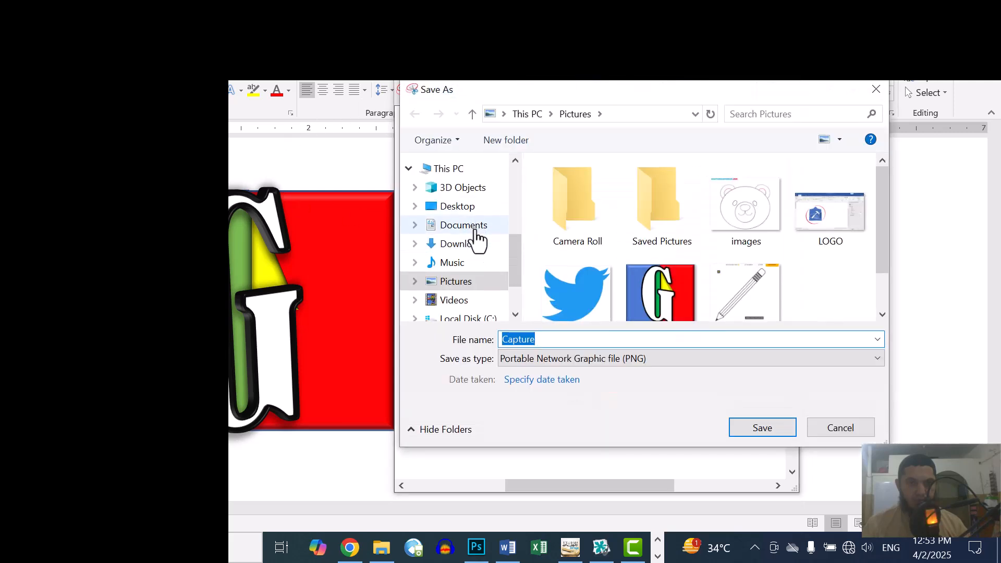
{"action": "left_click", "coordinate": [476, 227]}
{"action": "double_click", "coordinate": [557, 338]}
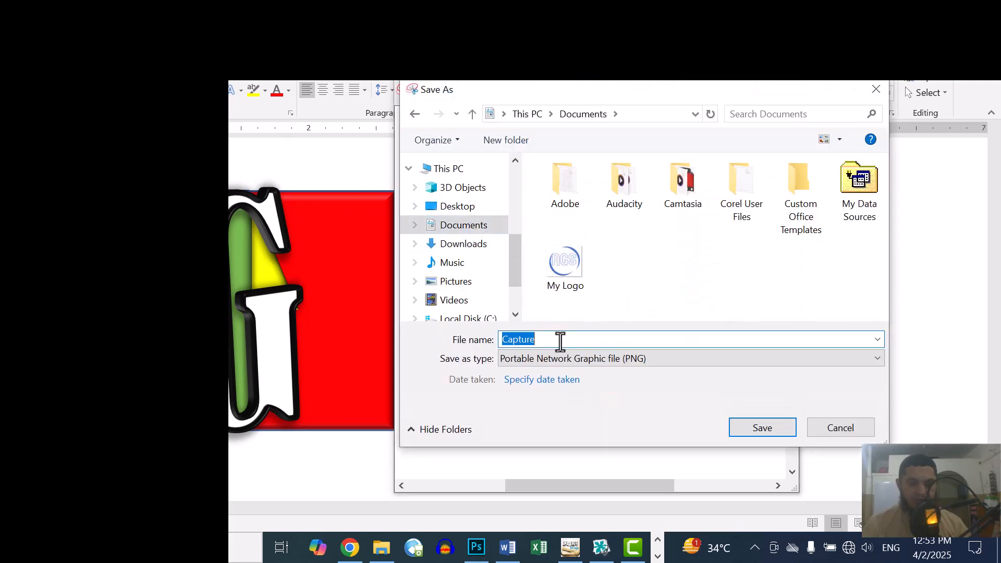
{"action": "type", "text": "MY LOGO"}
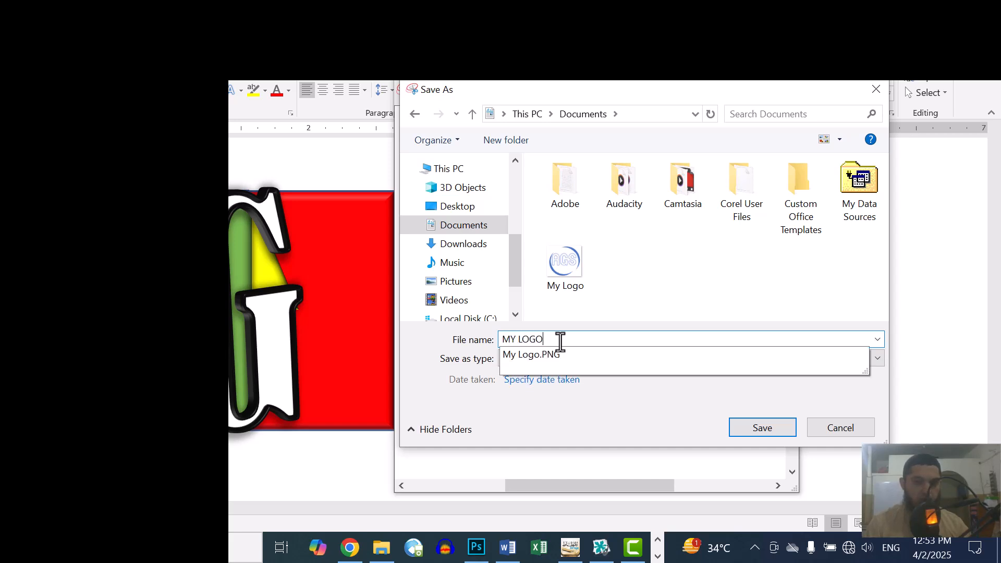
{"action": "key", "text": "Return"}
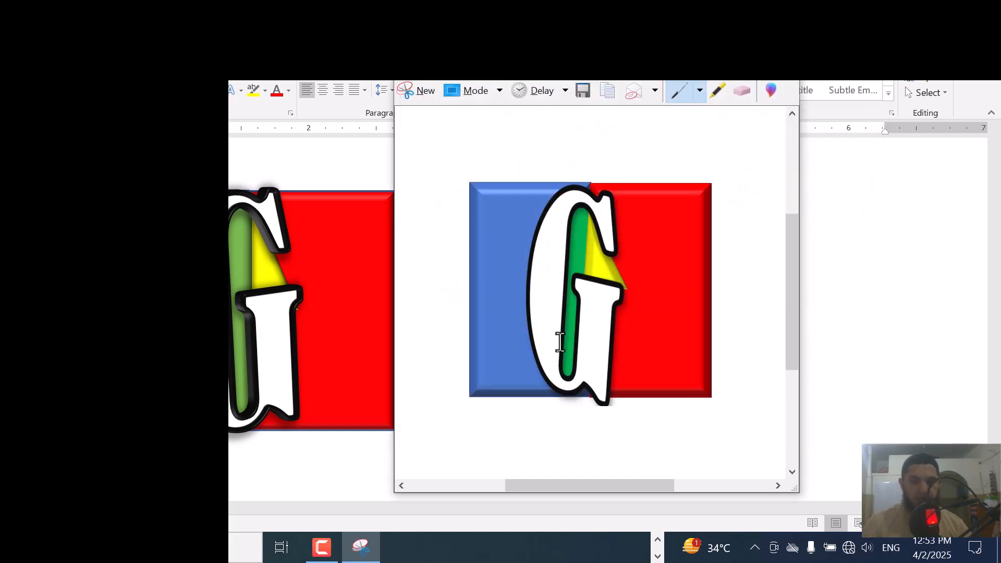
{"action": "left_click", "coordinate": [783, 52]}
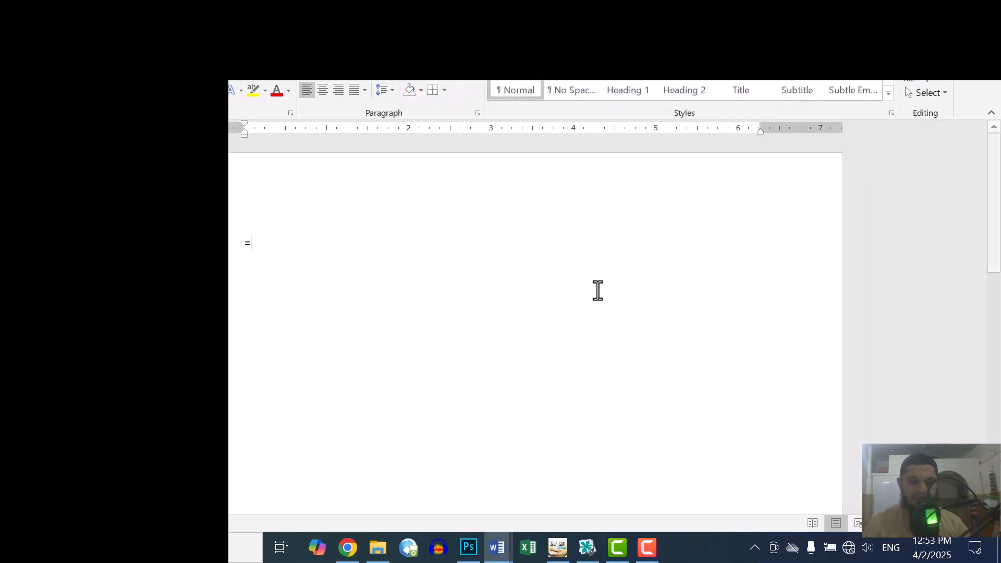
- Fill the blank Word document with sample text using =rand(100)
{"action": "type", "text": "ra"}
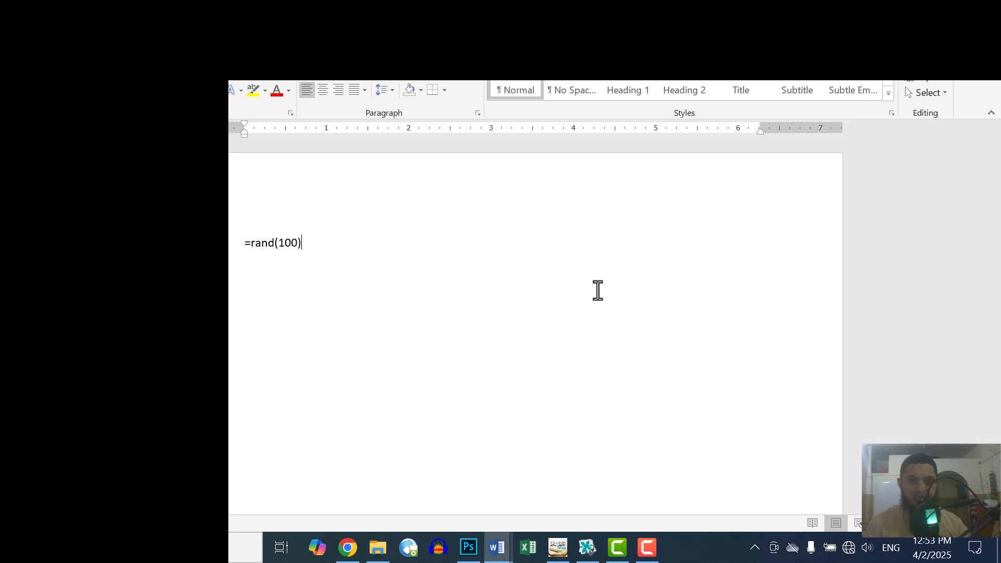
{"action": "type", "text": "nd(100)"}
{"action": "key", "text": "Return"}
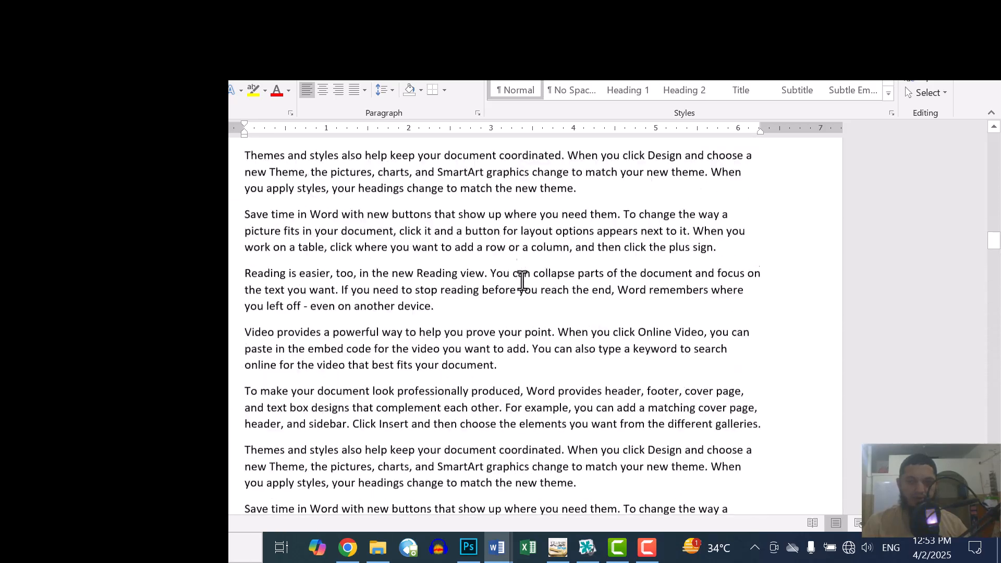
- Insert the saved MY LOGO picture from the Documents folder into the sample-text document
{"action": "key", "text": "alt+n"}
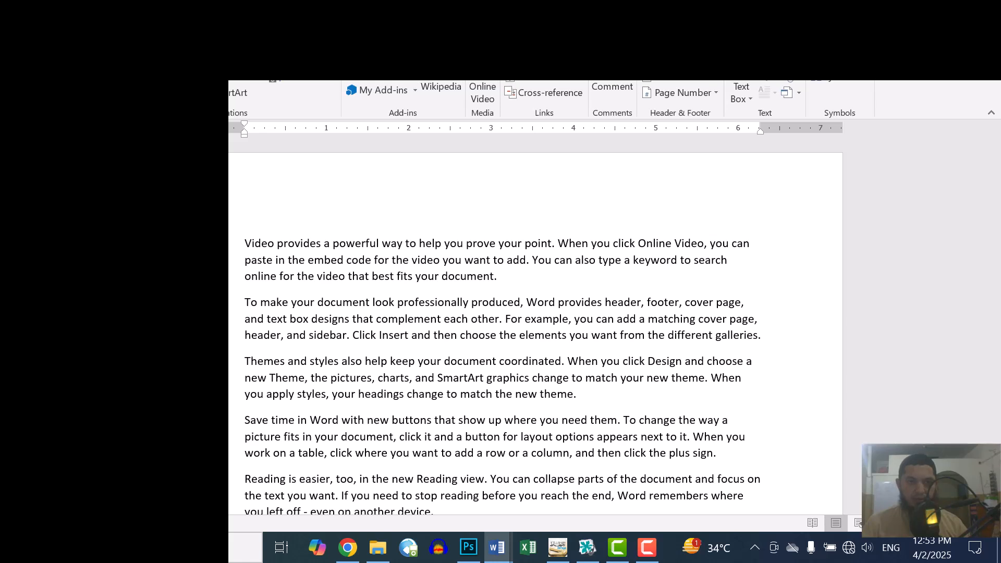
{"action": "key", "text": "p"}
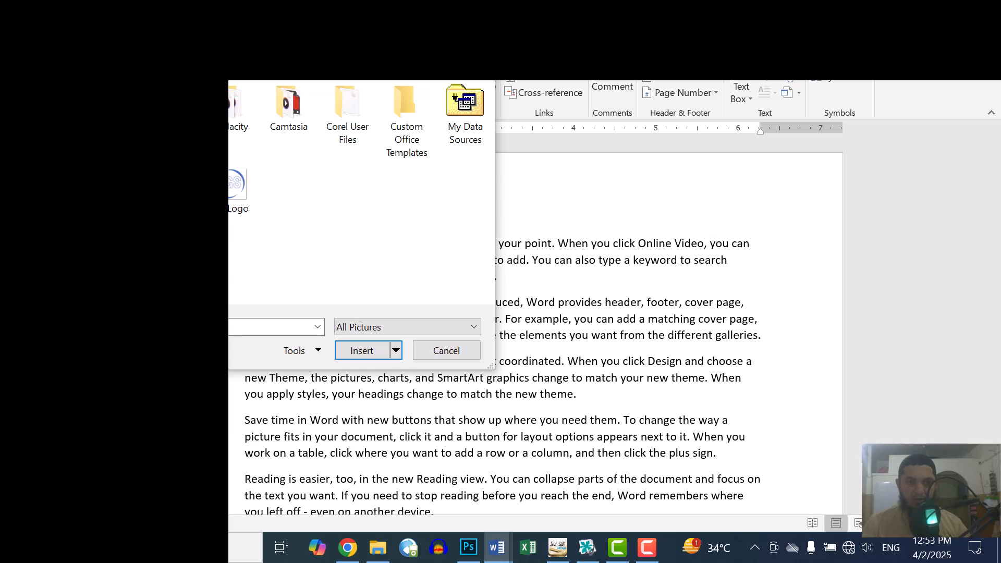
{"action": "key", "text": "Return"}
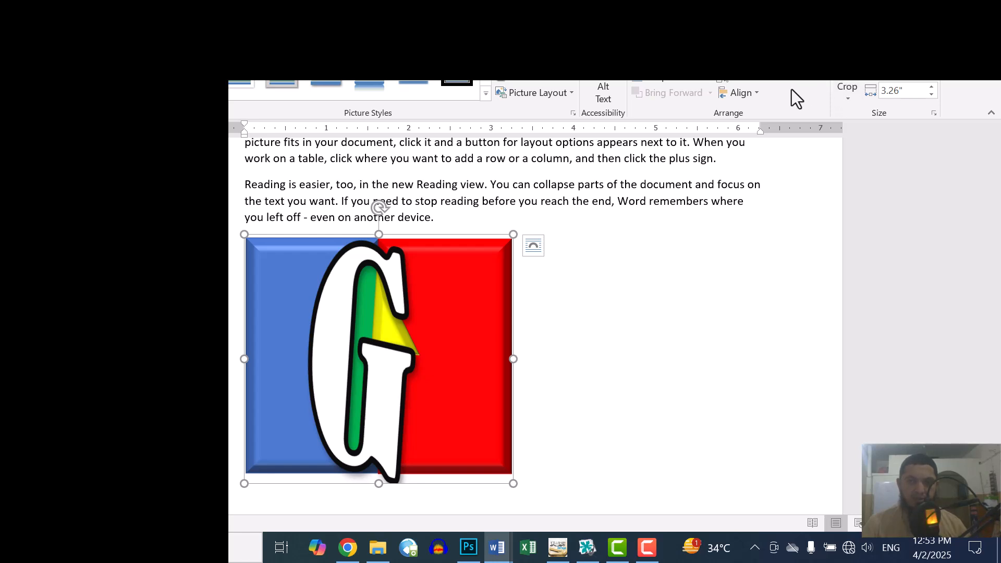
- Set the inserted logo picture's text wrapping to Square
{"action": "left_click", "coordinate": [694, 86]}
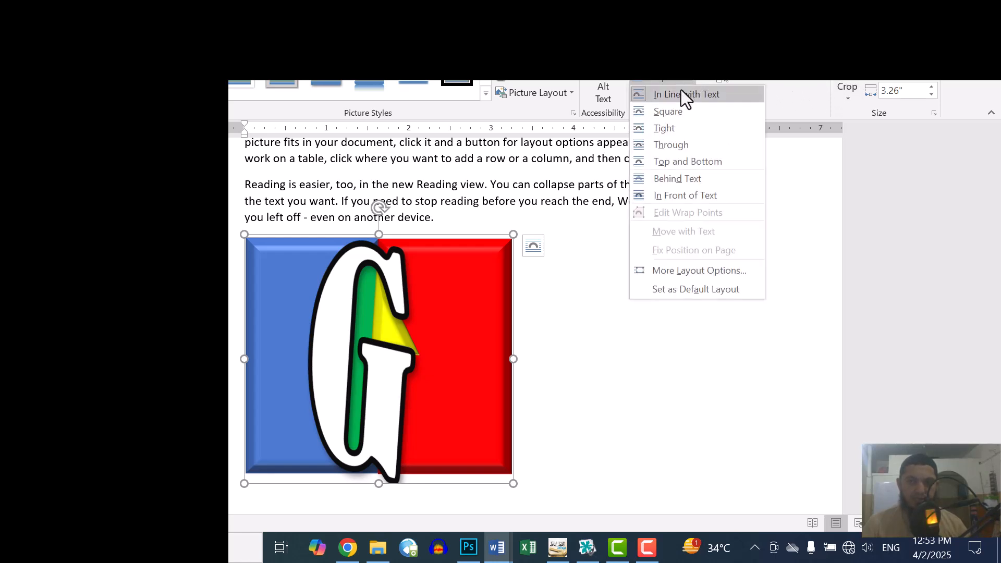
{"action": "left_click", "coordinate": [667, 112]}
{"action": "scroll", "coordinate": [418, 315], "scroll_direction": "up", "scroll_amount": 3}
{"action": "left_click_drag", "start_coordinate": [323, 476], "coordinate": [333, 140]}
{"action": "scroll", "coordinate": [371, 282], "scroll_direction": "up", "scroll_amount": 1}
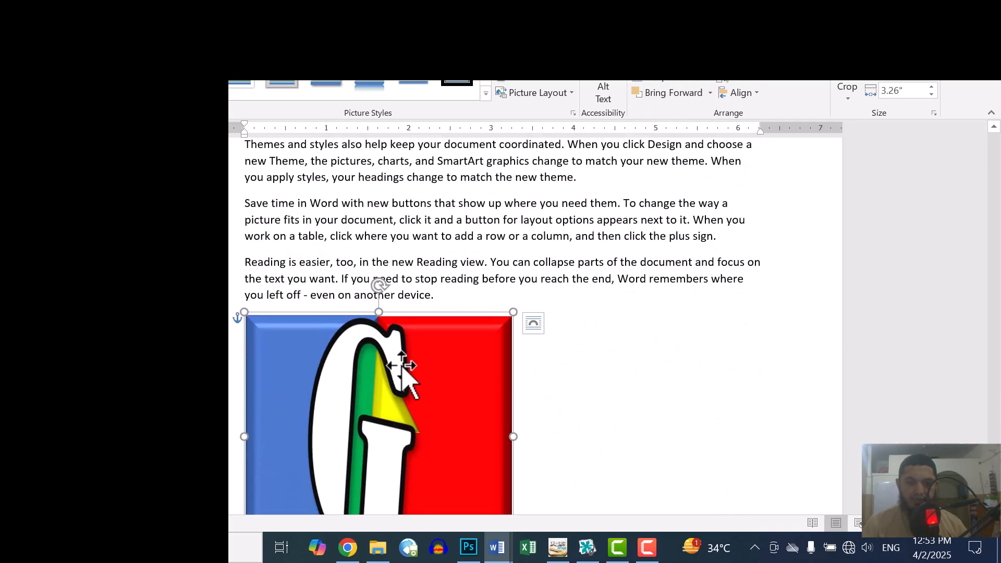
- Cut the logo picture, paste it at the very start of the document, and position it to the left of the opening paragraphs
{"action": "key", "text": "Delete"}
{"action": "key", "text": "ctrl+Home"}
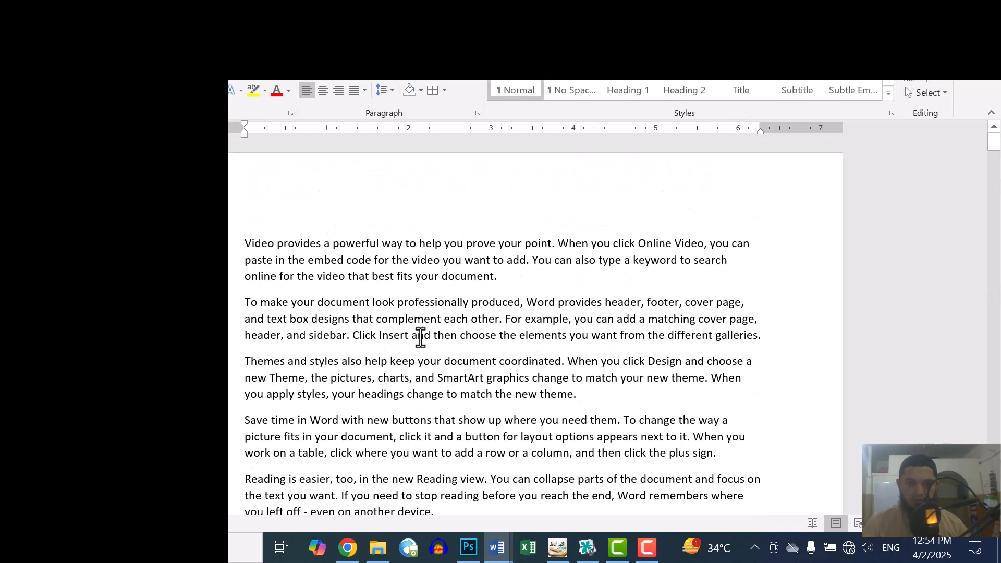
{"action": "key", "text": "ctrl+v"}
{"action": "left_click_drag", "start_coordinate": [319, 285], "coordinate": [285, 253]}
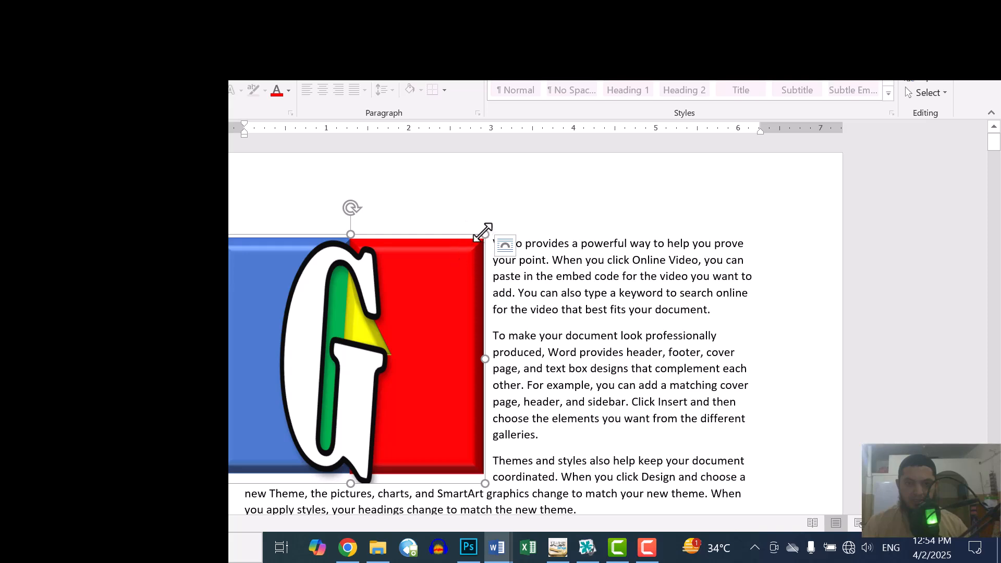
- Enlarge the logo picture slightly from its upper-right corner, deselect it, and check how the text wraps around it
{"action": "left_click_drag", "start_coordinate": [491, 218], "coordinate": [514, 199]}
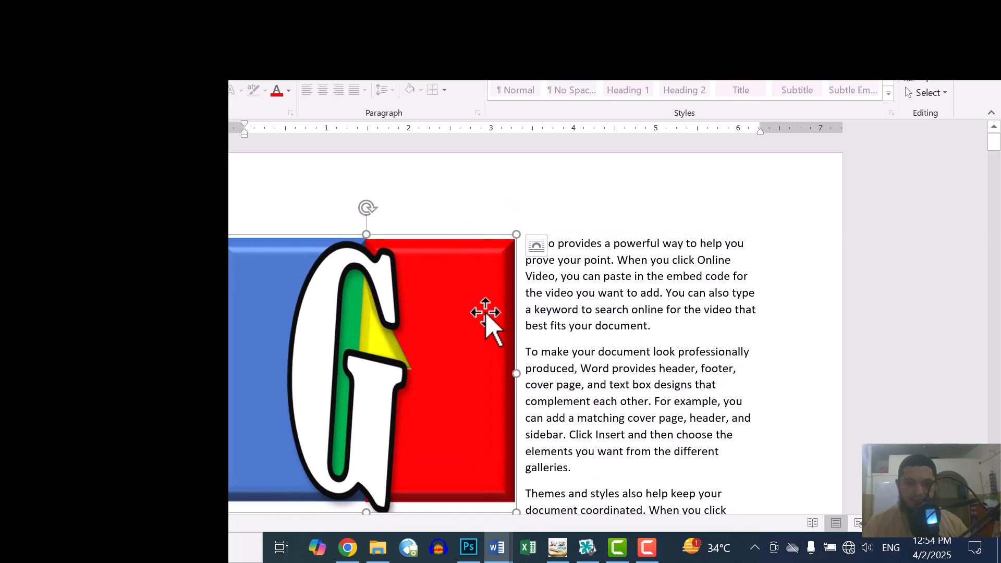
{"action": "left_click", "coordinate": [567, 329]}
{"action": "scroll", "coordinate": [584, 363], "scroll_direction": "down", "scroll_amount": 2}
{"action": "scroll", "coordinate": [584, 364], "scroll_direction": "up", "scroll_amount": 1}
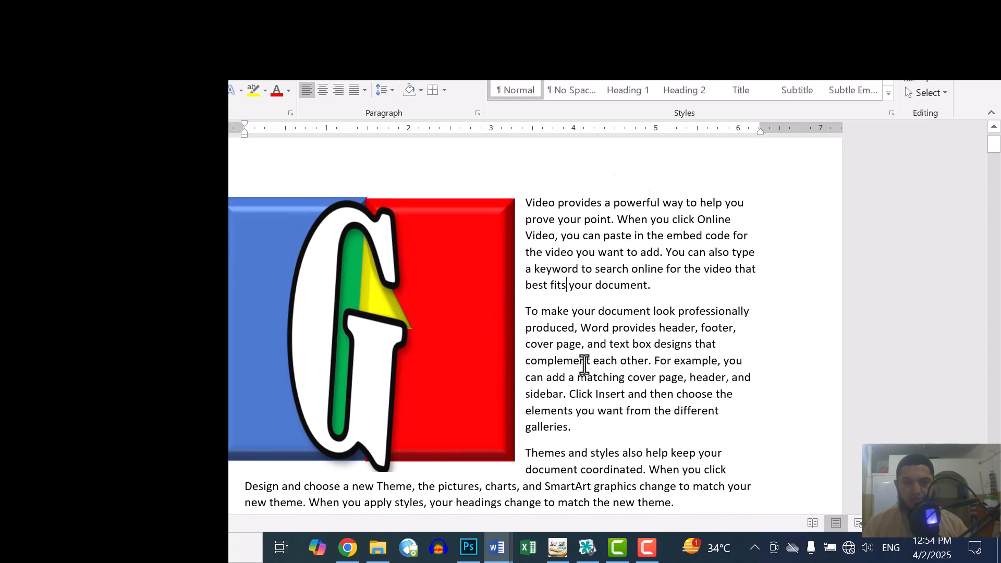